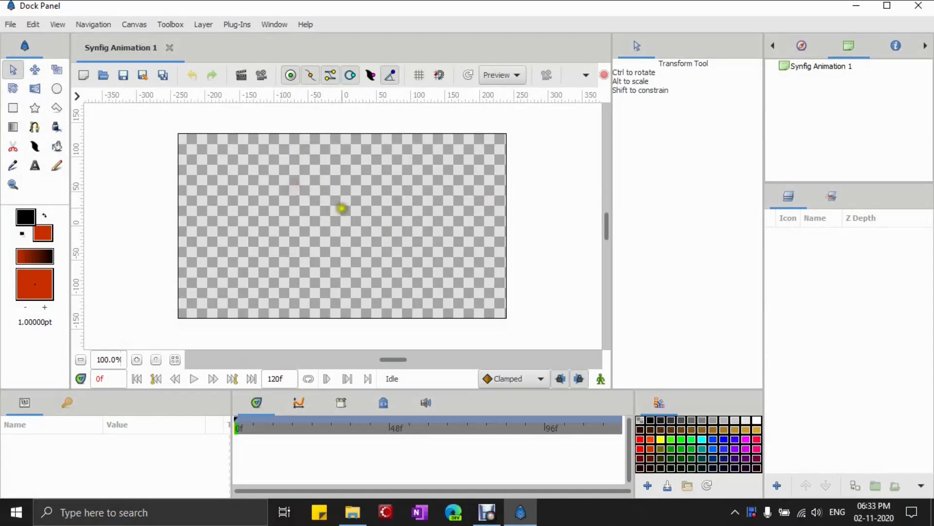
Rename the canvas as lightening in its properties
left_click(324, 126)
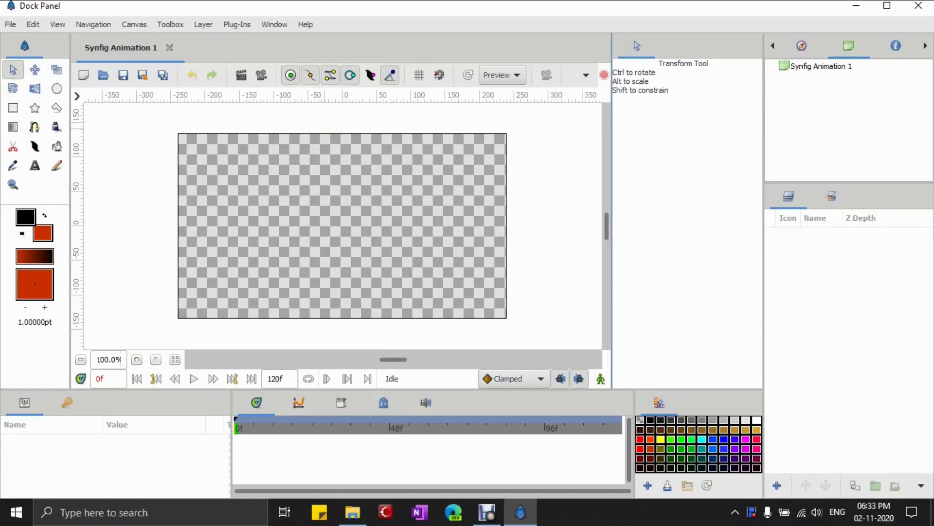
double_click(324, 127)
type("thghtening")
key("Tab")
key("ctrl+Page_Down")
left_click(525, 410)
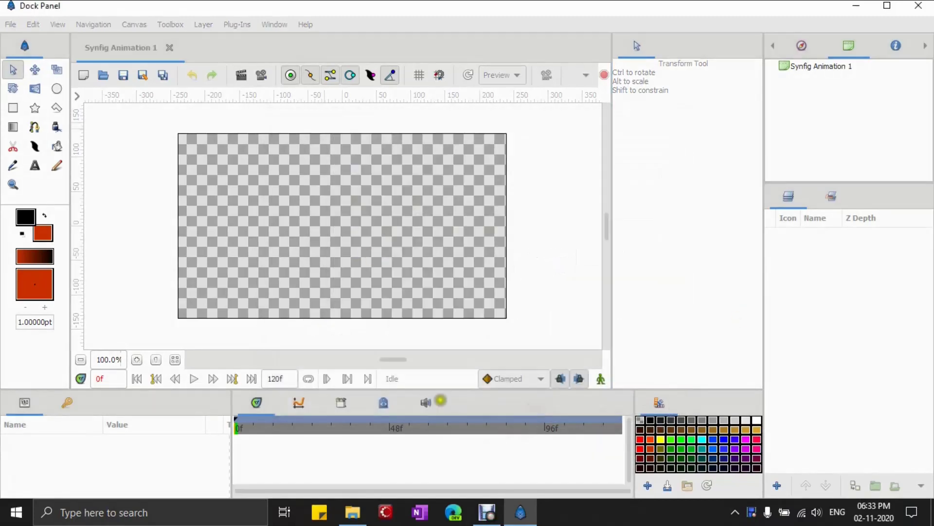
Add a Solid Color geometry layer to the canvas
right_click(804, 302)
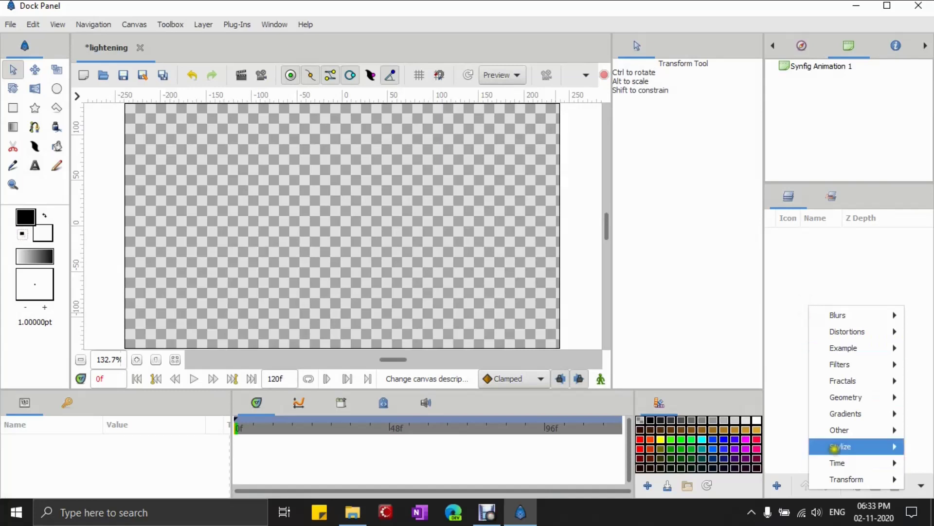
mouse_move(844, 396)
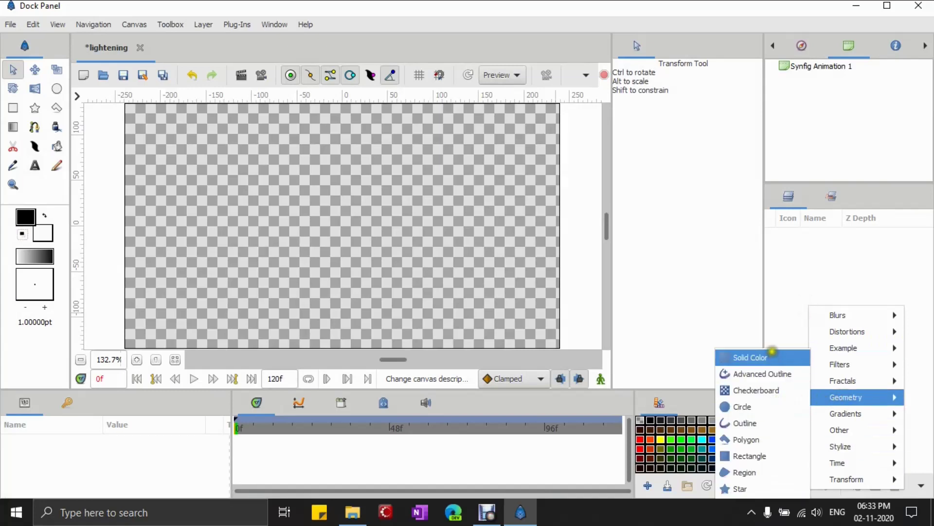
left_click(771, 357)
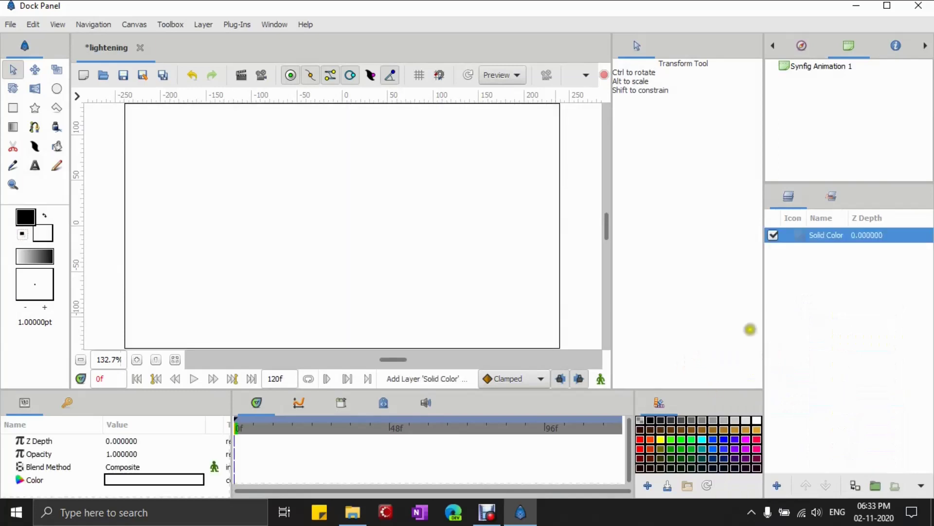
Fill the solid color background with black, swapping the outline and fill colors beforehand and restoring them after the fill
left_click(57, 146)
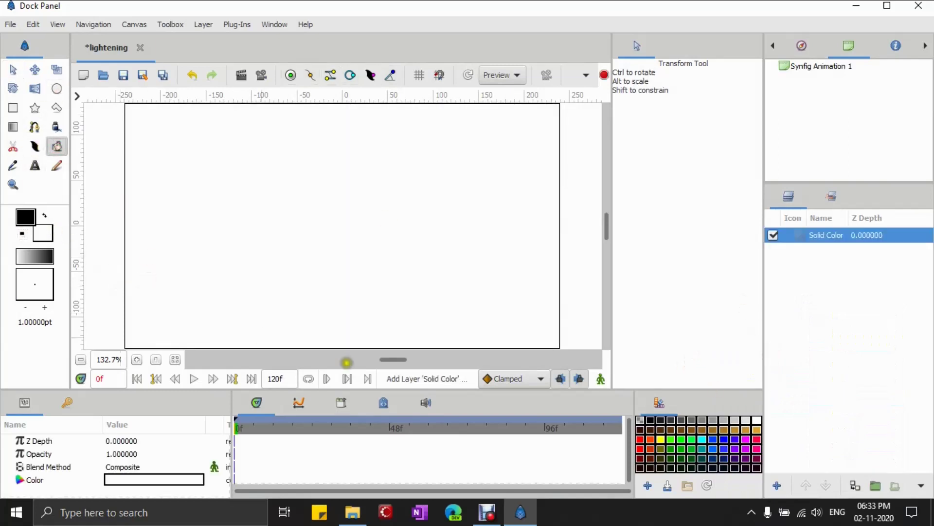
left_click(45, 214)
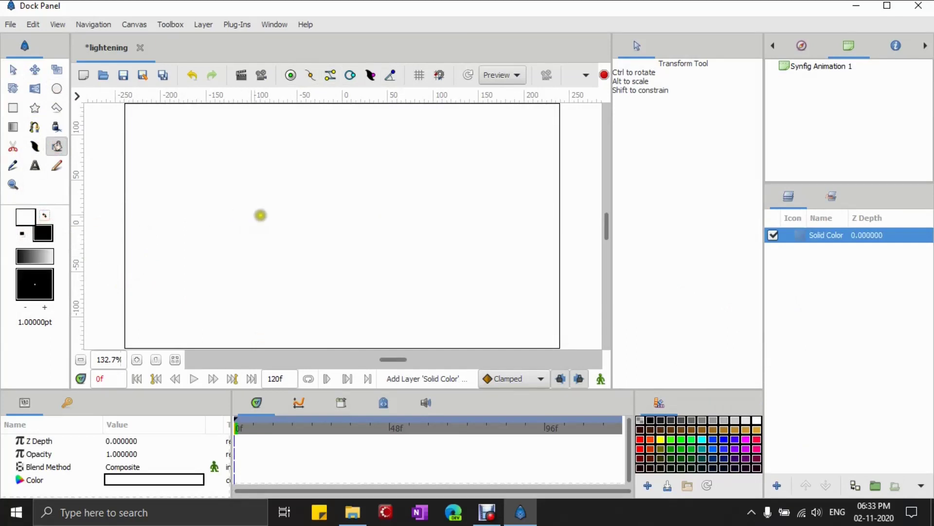
left_click(235, 214)
left_click(44, 214)
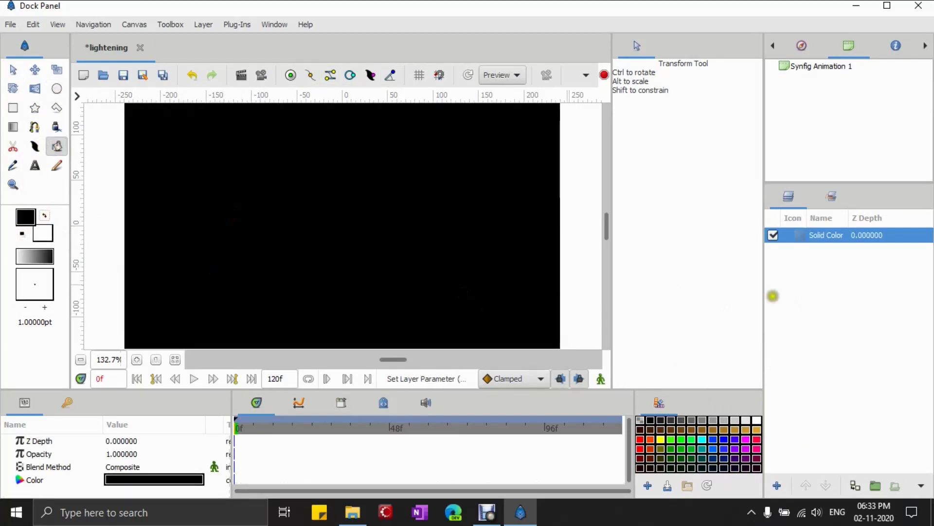
Start a region spline and name it lightening
left_click(34, 126)
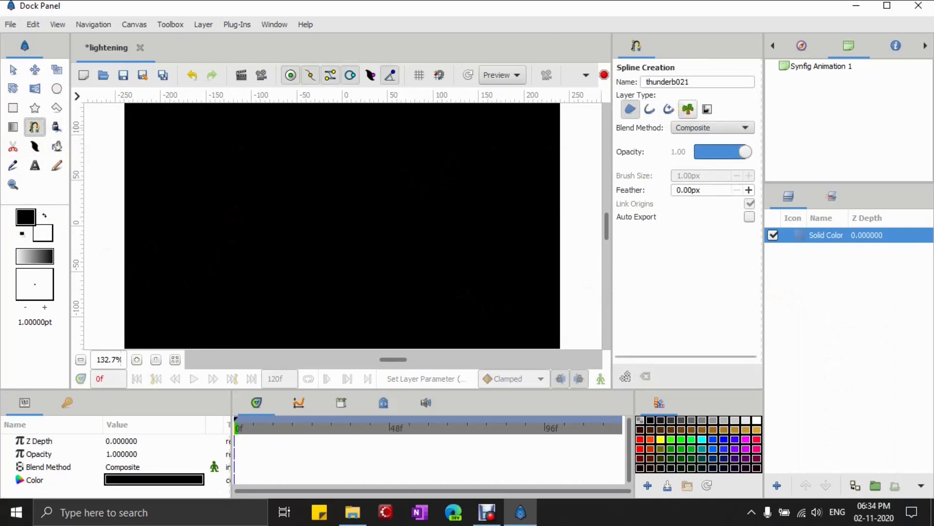
double_click(674, 80)
type("l")
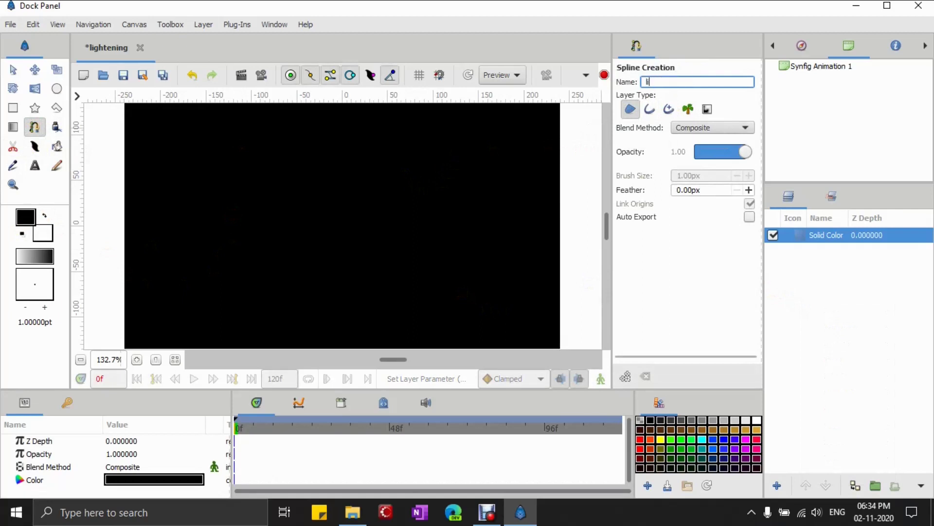
type("ightening")
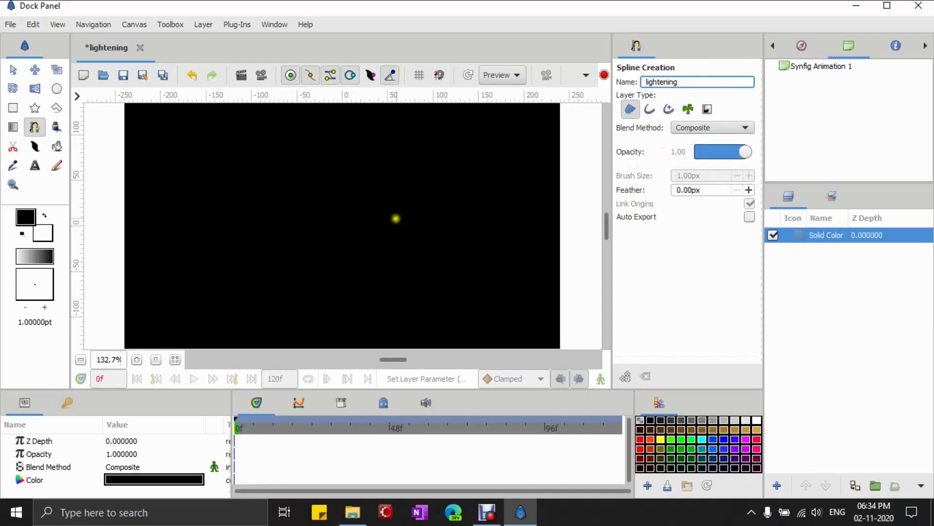
Draw a closed, branching zigzag lightning bolt from the canvas's upper edge to its lower edge and create the region
left_click(223, 103)
left_click(249, 154)
left_click(247, 182)
left_click(256, 199)
left_click(271, 222)
left_click(258, 245)
left_click(310, 269)
left_click(356, 345)
left_click(332, 246)
left_click(295, 251)
left_click(280, 221)
left_click(281, 158)
left_click(268, 175)
left_click(247, 174)
left_click(241, 123)
scroll(236, 127, "up", 2)
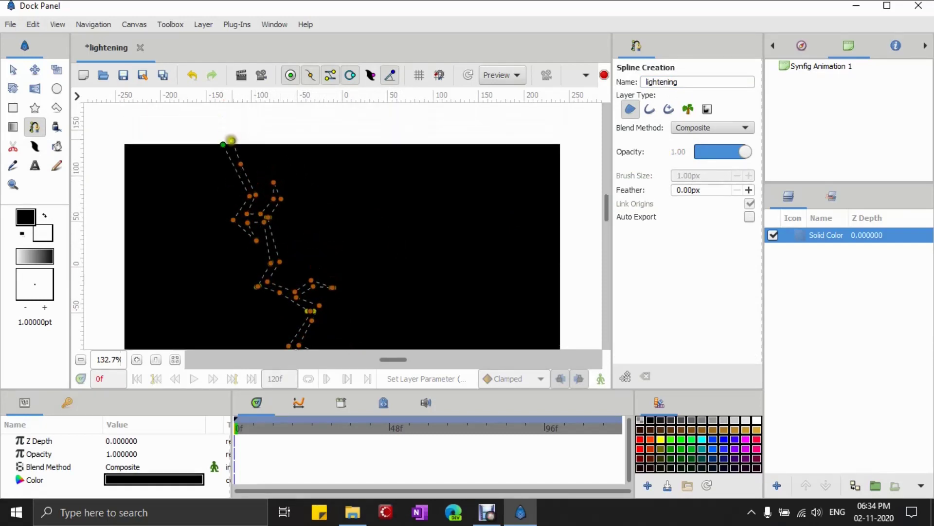
key("Return")
Refine the lightning bolt by moving its vertices with the Transform tool so the branches look thin and pointed
scroll(296, 240, "down", 5)
scroll(350, 292, "up", 5)
left_click(13, 69)
left_click(318, 220)
left_click_drag(196, 161, 184, 157)
scroll(219, 185, "up", 5)
left_click_drag(257, 178, 227, 173)
scroll(343, 226, "up", 5)
scroll(343, 226, "left", 5)
scroll(273, 166, "up", 5)
left_click_drag(329, 179, 342, 180)
left_click_drag(289, 225, 308, 226)
scroll(246, 219, "up", 3)
left_click_drag(247, 225, 261, 208)
scroll(246, 127, "down", 5)
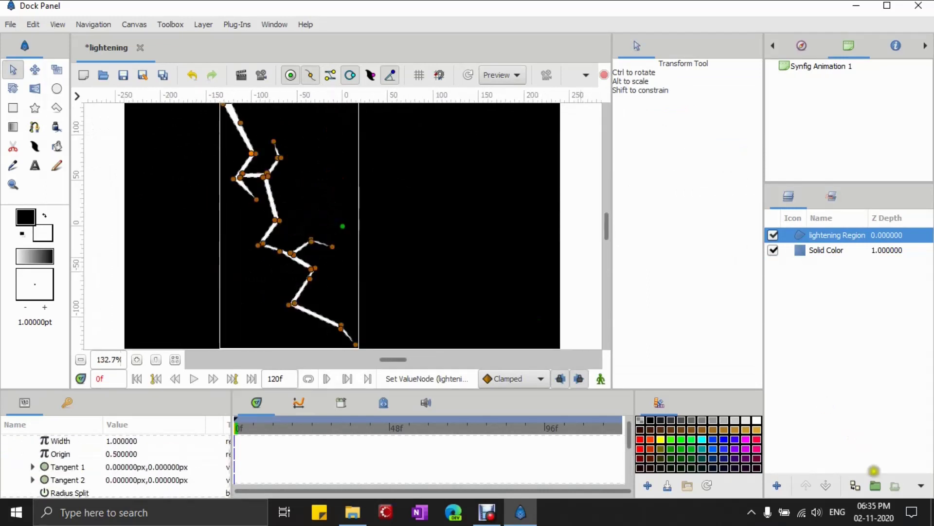
Group the lightening Region layer and add a Noise Distort layer above it inside the group
left_click(876, 485)
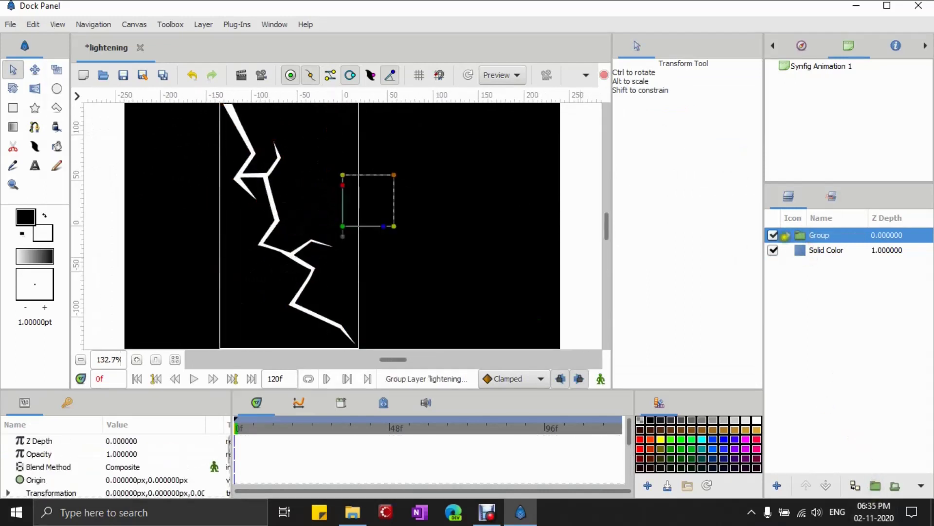
left_click(785, 236)
left_click(812, 250)
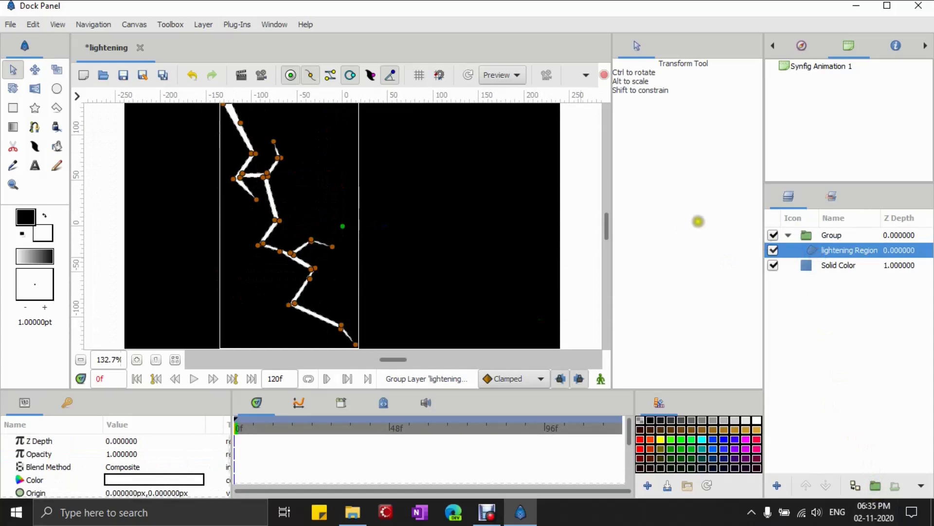
right_click(812, 250)
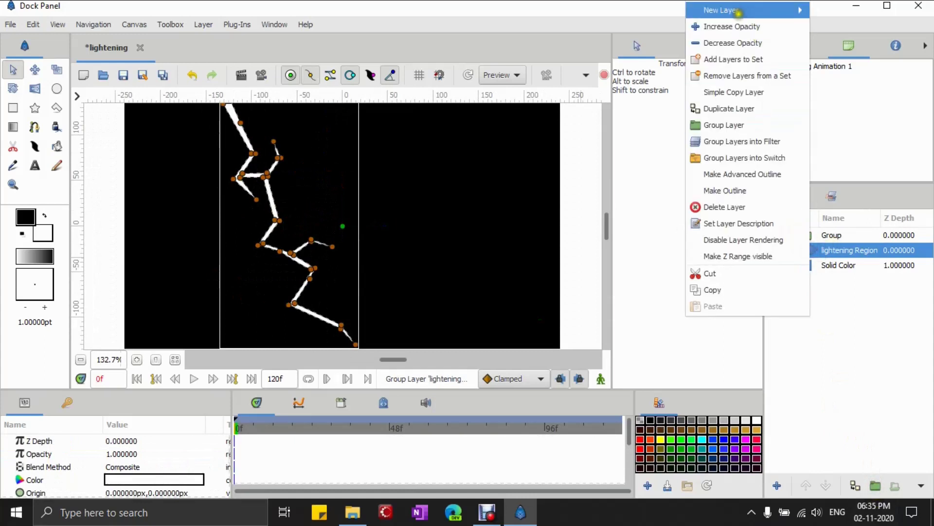
mouse_move(738, 11)
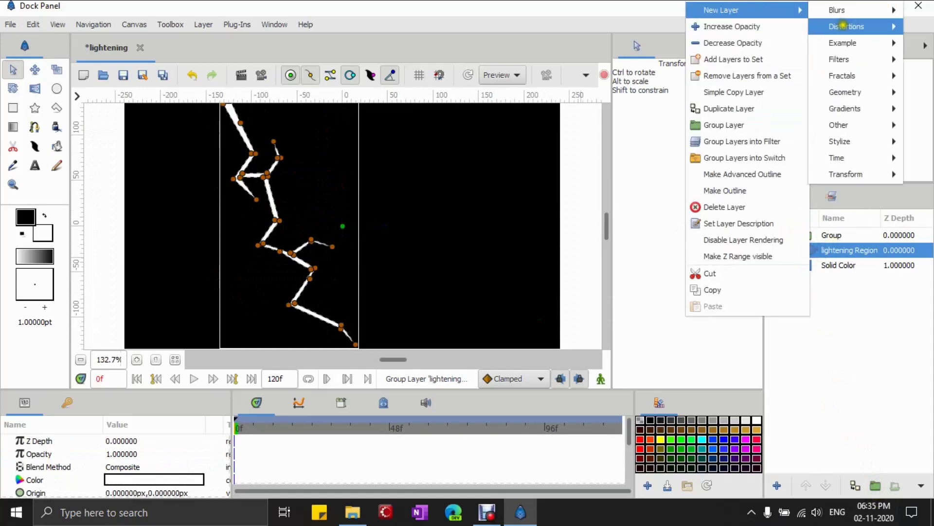
mouse_move(845, 26)
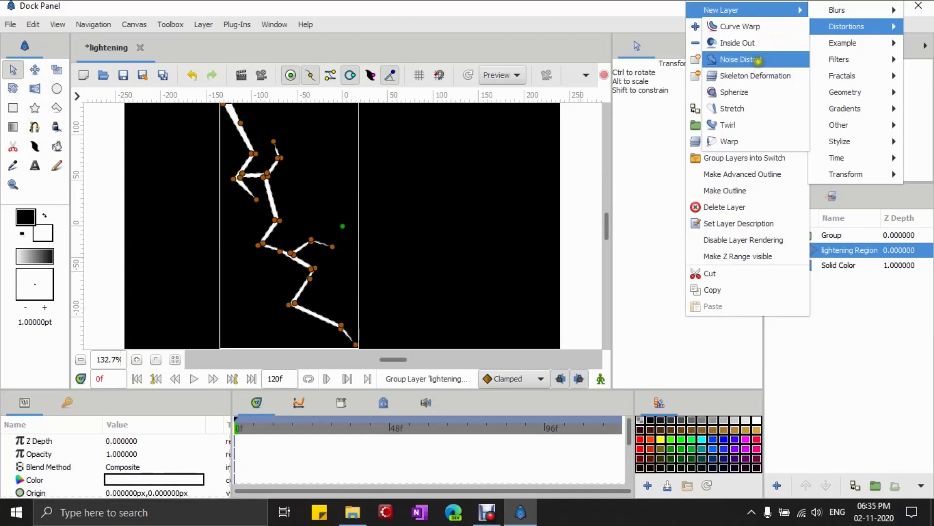
left_click(758, 60)
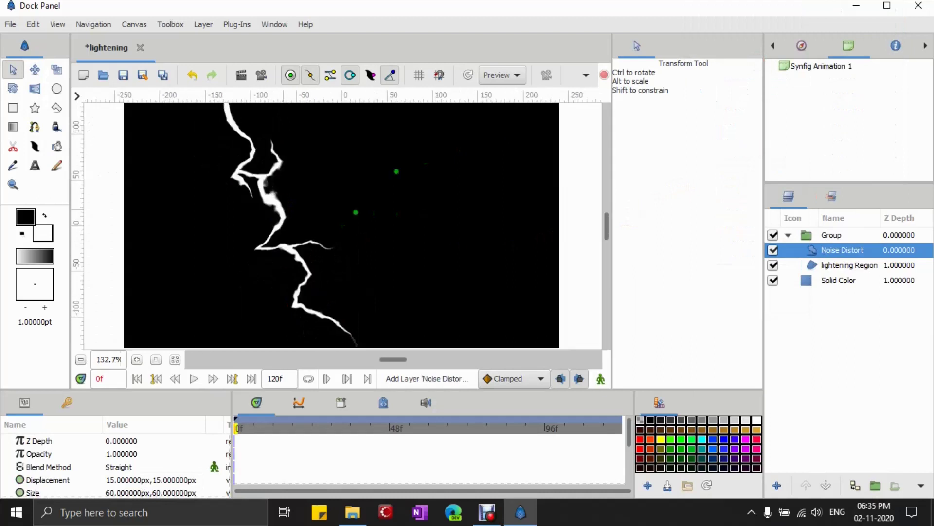
Rename the group holding the distorted lightning bolt as light
left_click(806, 235)
left_click(788, 235)
left_click(808, 250)
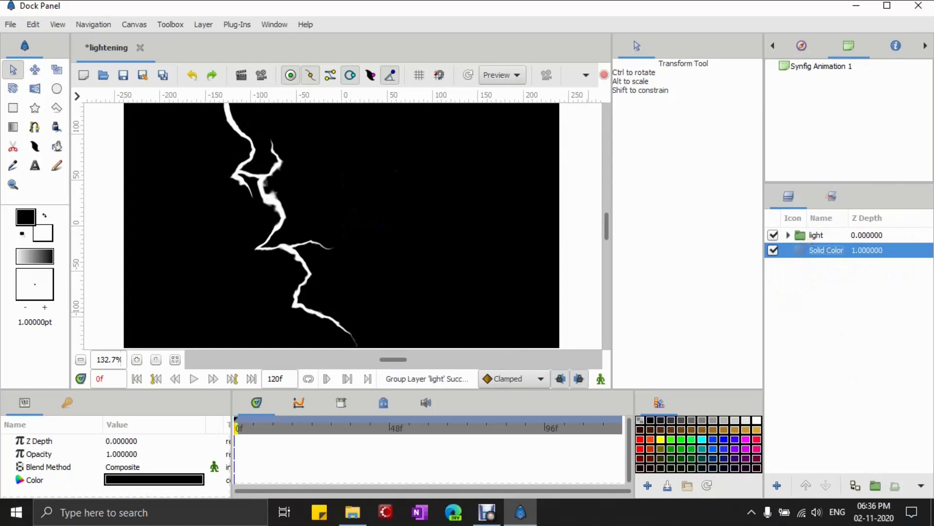
Duplicate the light group and rename the copy as mid
left_click(808, 236)
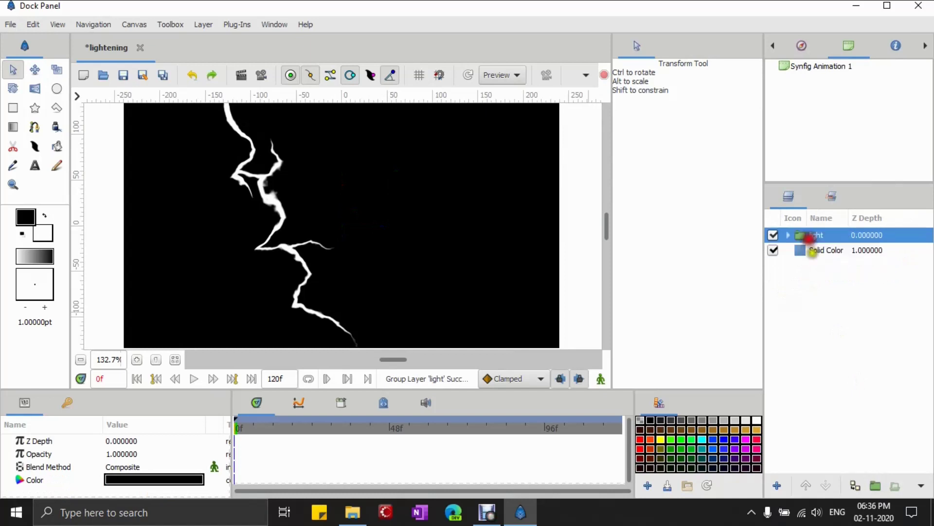
left_click(855, 485)
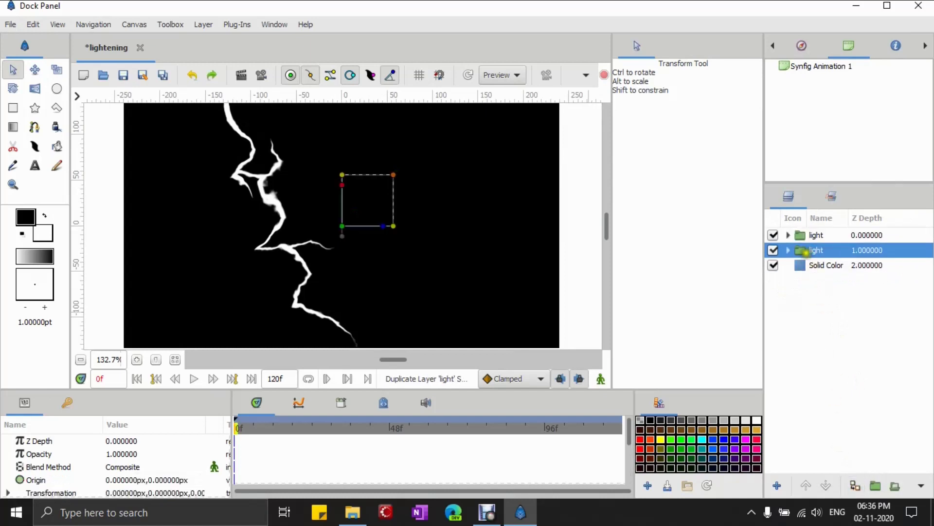
double_click(816, 250)
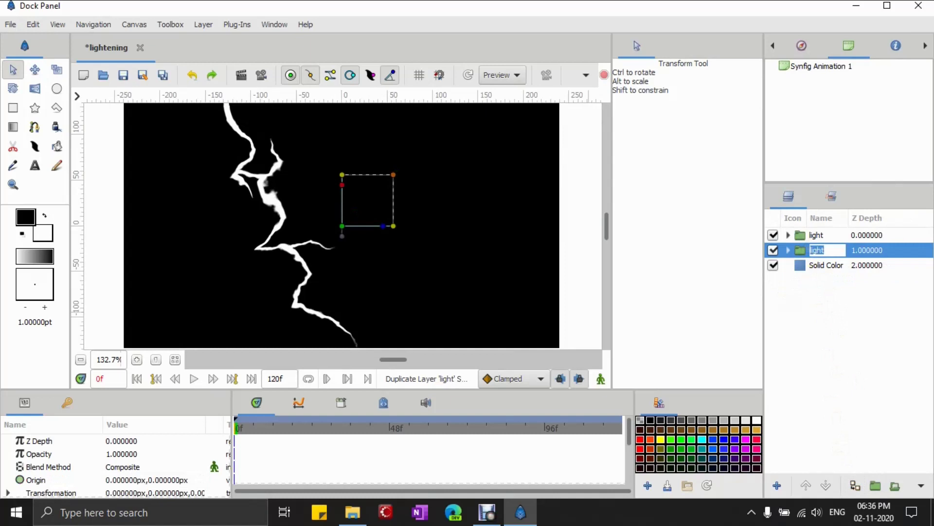
key("Return")
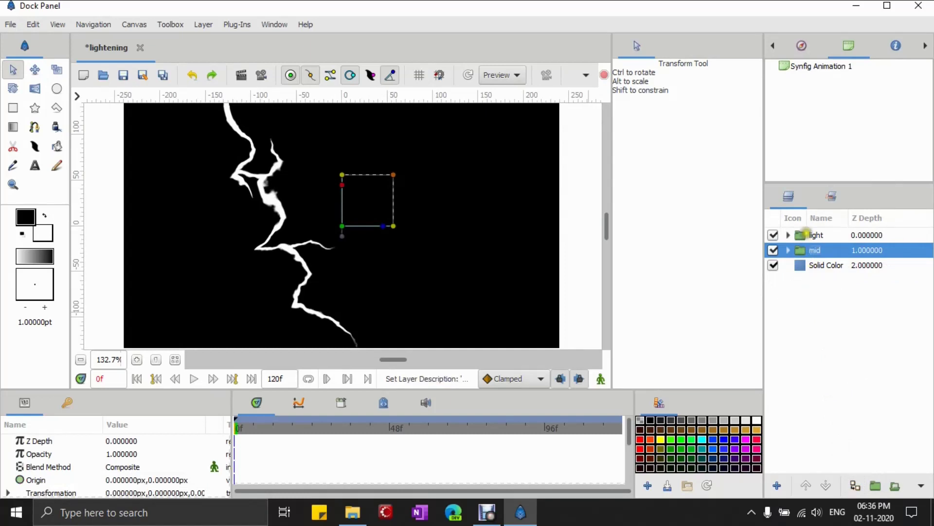
Duplicate the mid group and rename the copy as high
left_click(855, 485)
double_click(813, 265)
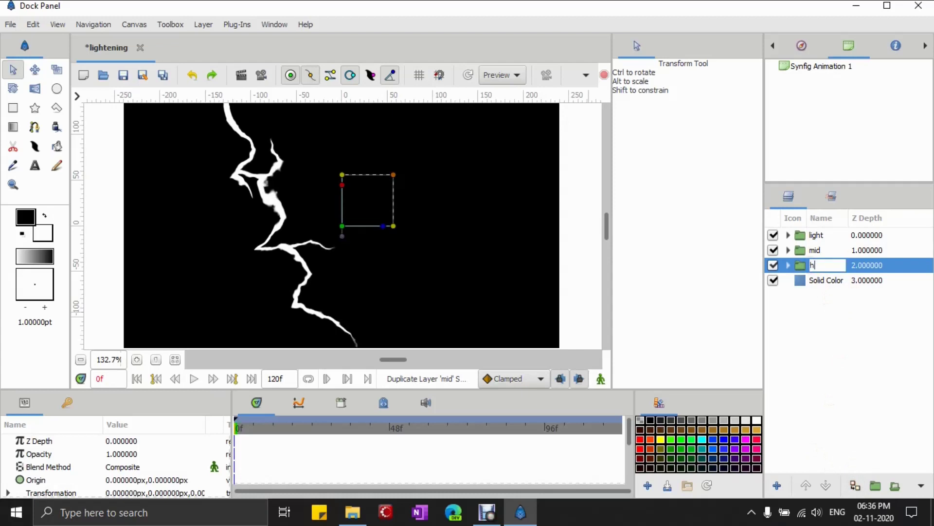
key("Return")
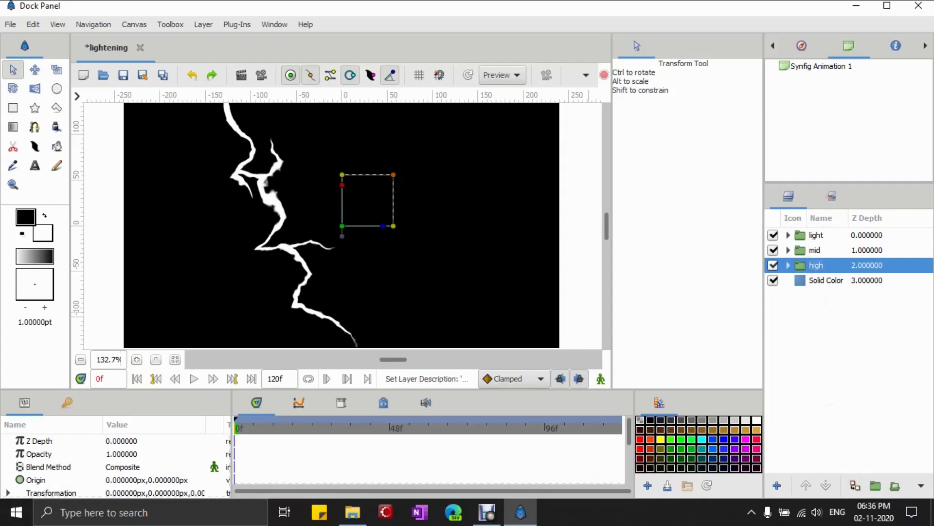
Hide the light group and set the color of the mid group's lightening Region to #FA7D7D
left_click(788, 250)
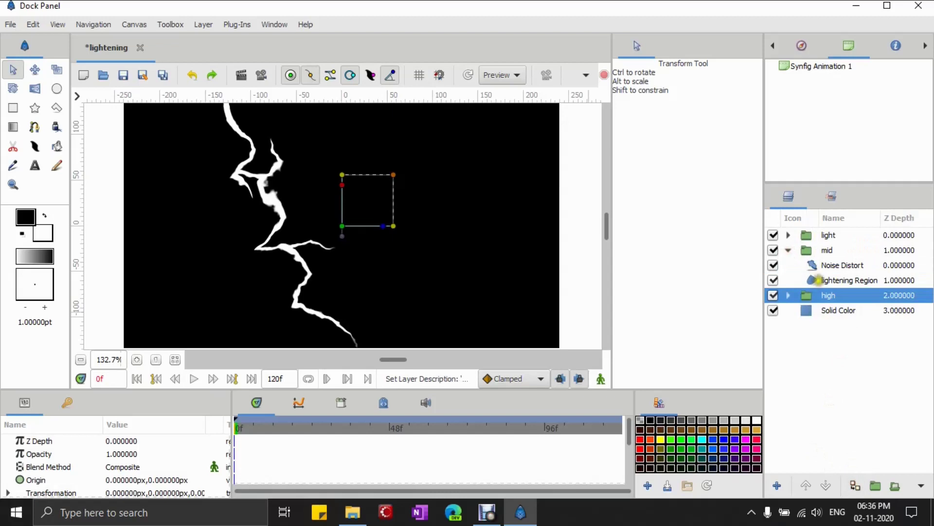
left_click(818, 280)
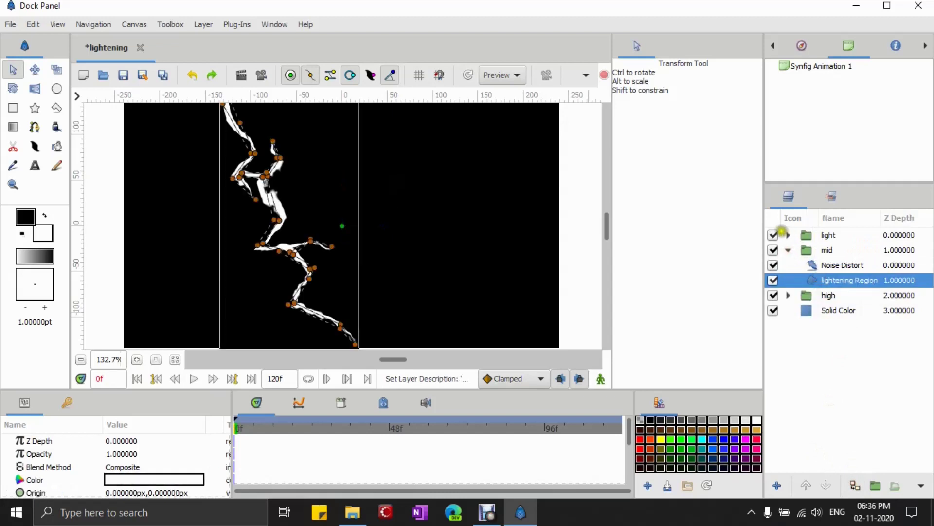
left_click(774, 235)
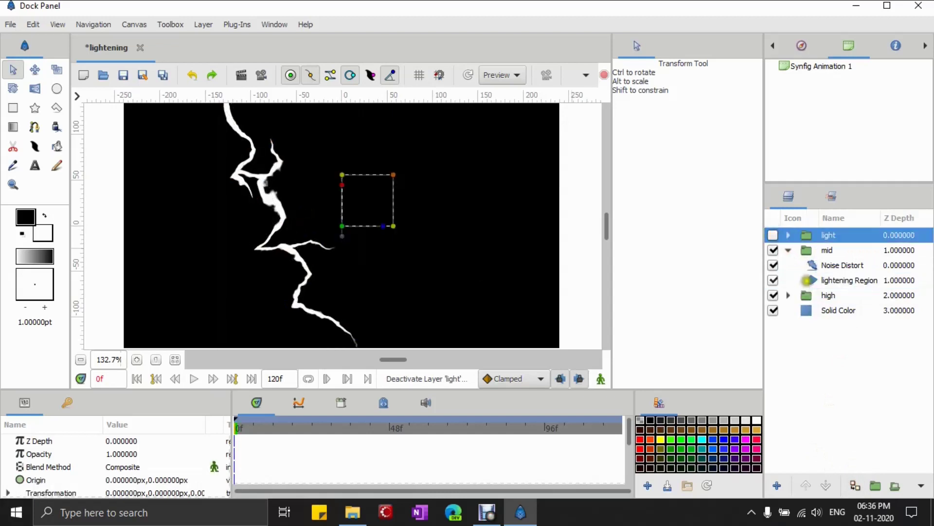
left_click(815, 281)
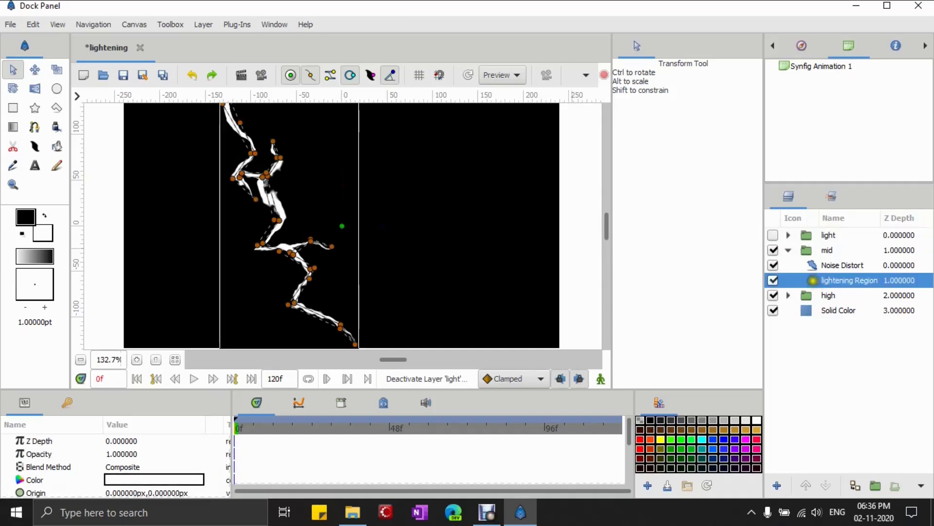
left_click(140, 479)
double_click(141, 480)
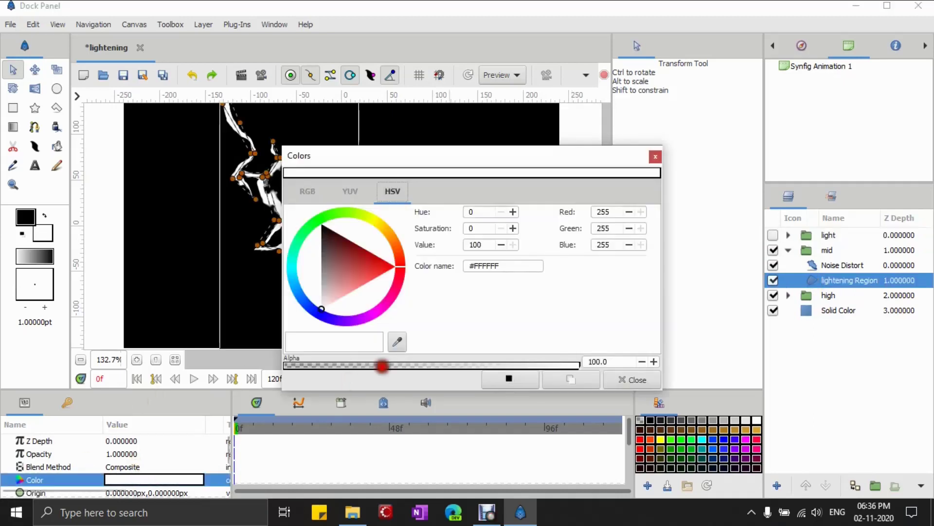
left_click(358, 287)
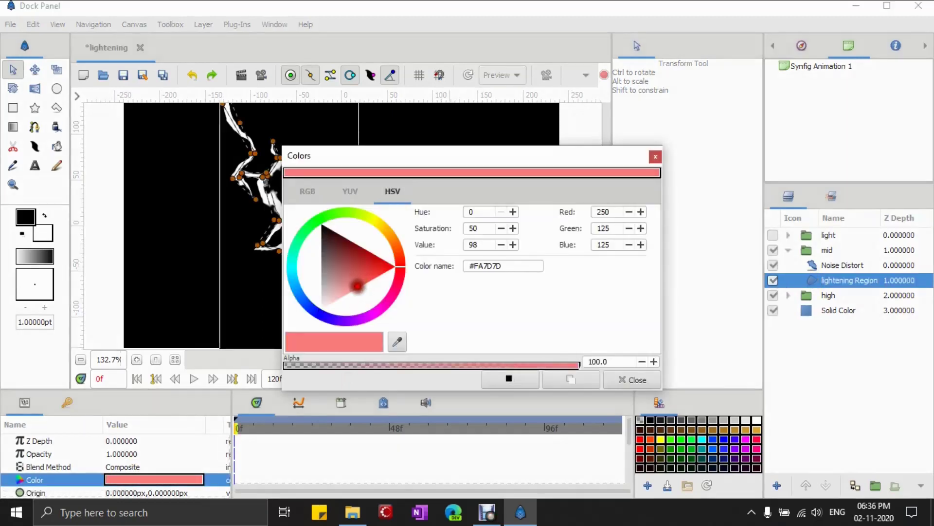
left_click(358, 286)
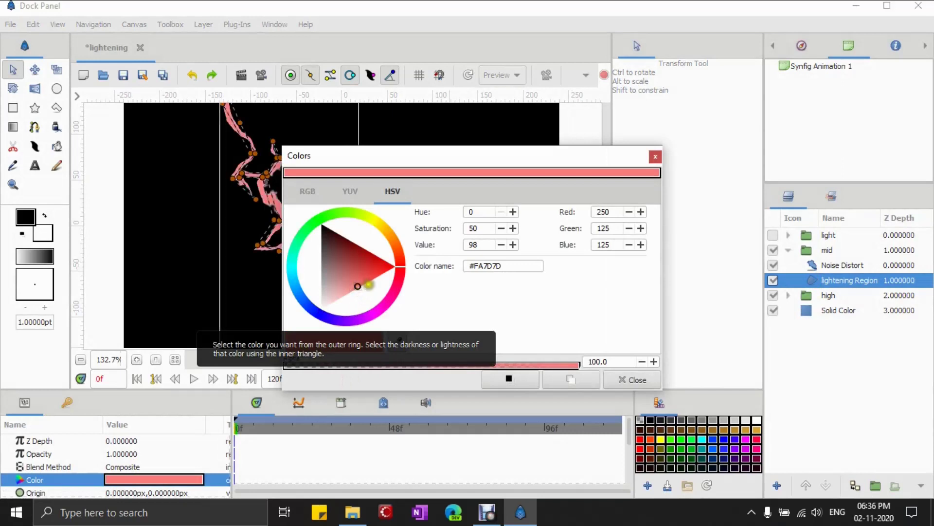
left_click(630, 379)
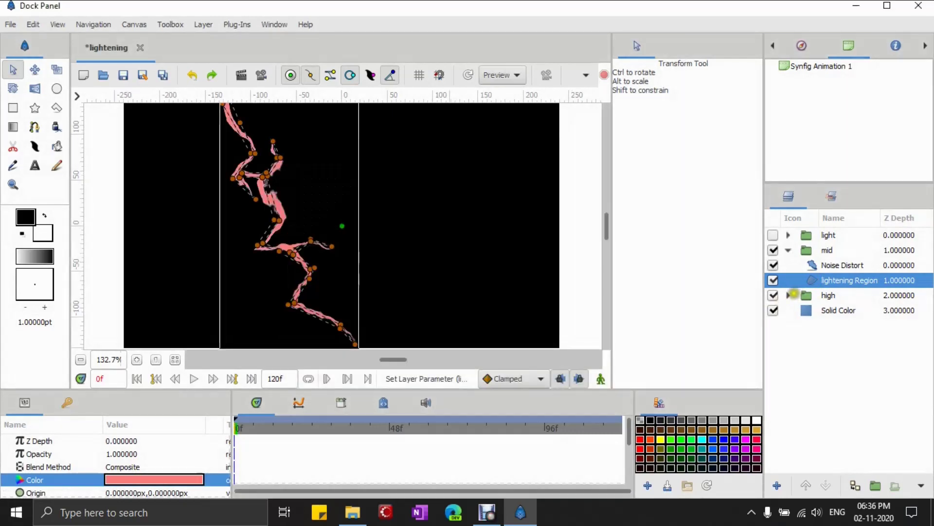
Hide the mid group and set the color of the high group's lightening Region to #F11A1A
left_click(788, 295)
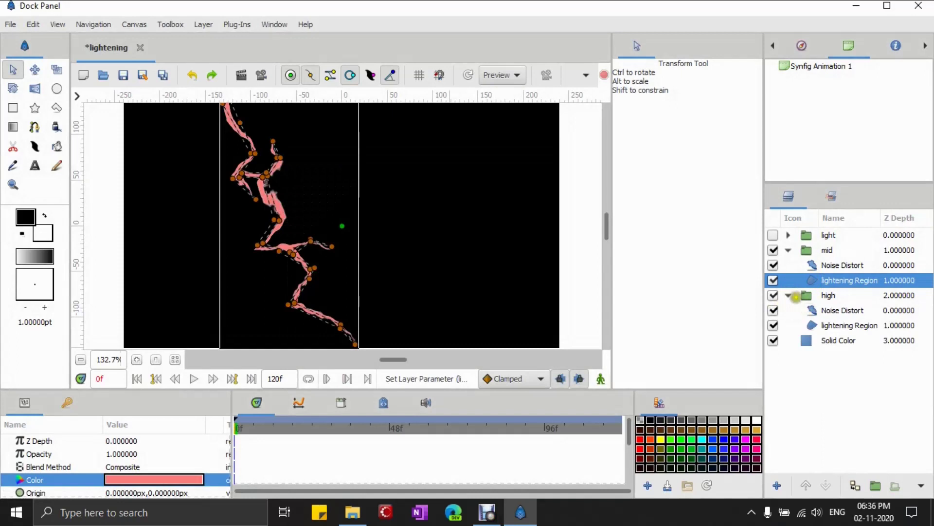
left_click(773, 250)
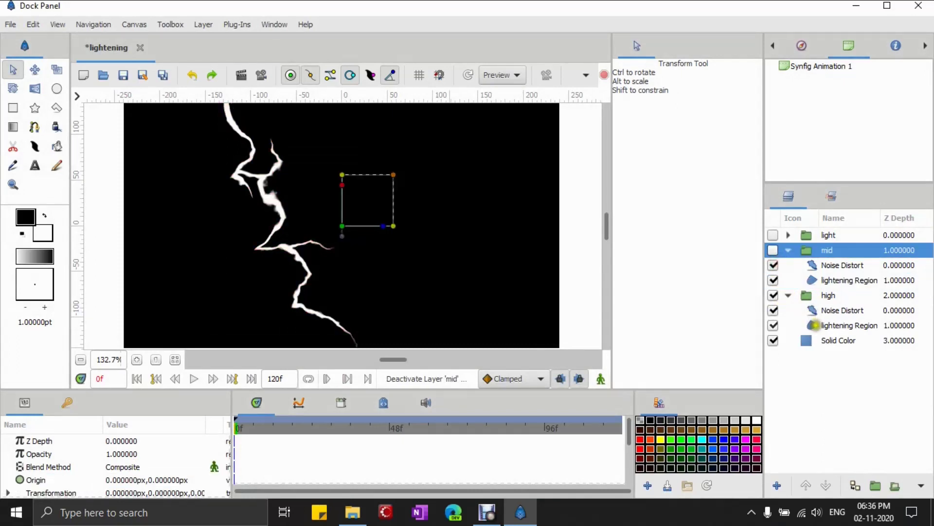
left_click(827, 325)
double_click(141, 479)
left_click(391, 274)
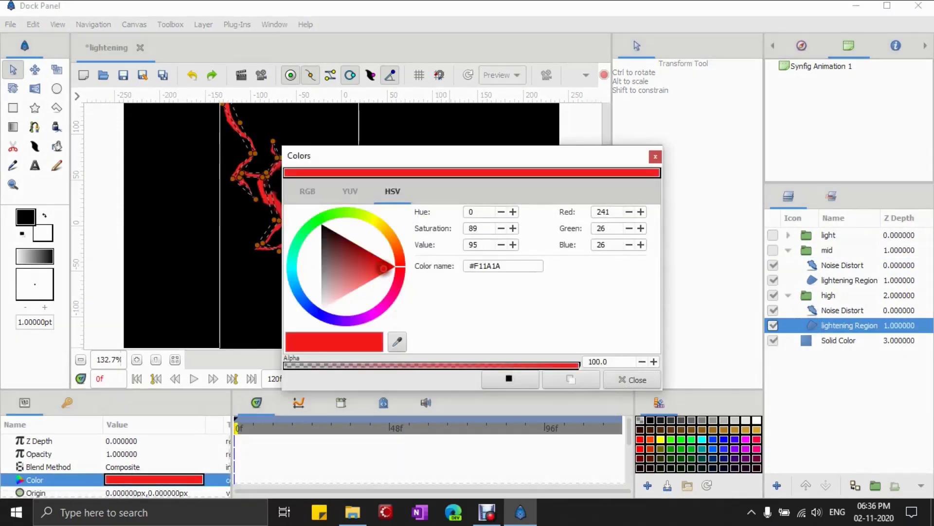
left_click(632, 380)
Collapse the high and mid groups and make the mid and light groups visible again
left_click(789, 295)
left_click(789, 295)
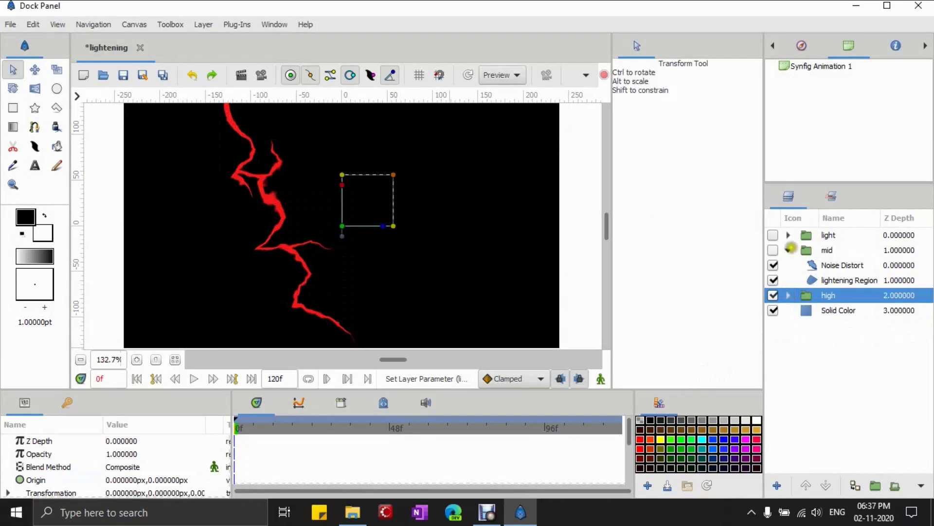
left_click(789, 250)
left_click(788, 234)
left_click(788, 235)
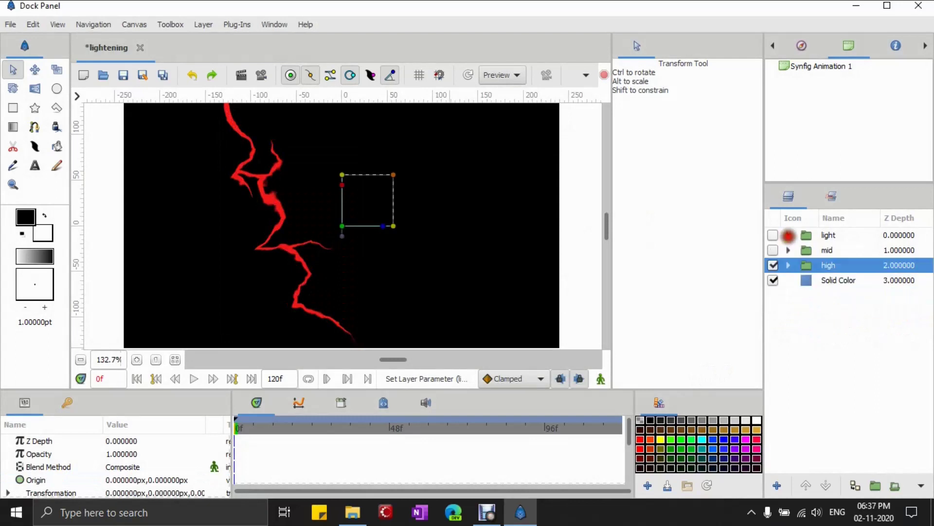
left_click(772, 249)
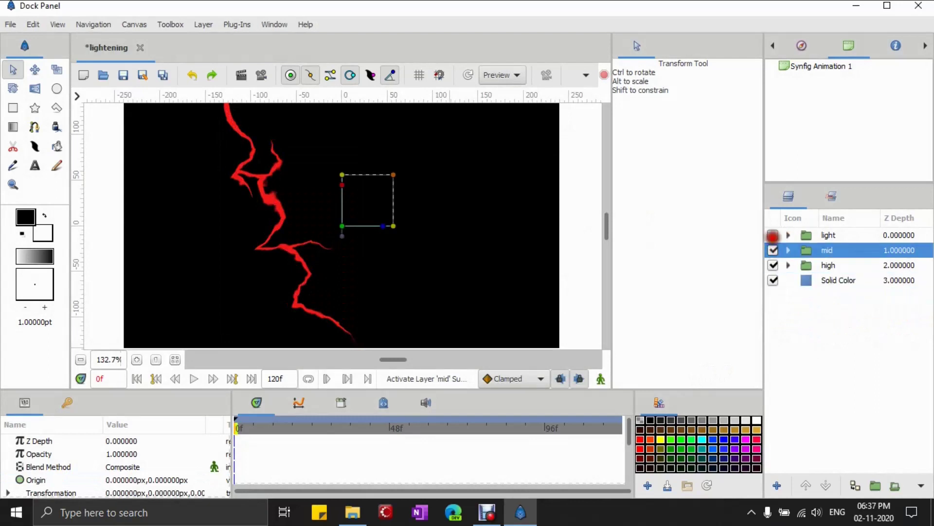
left_click(773, 236)
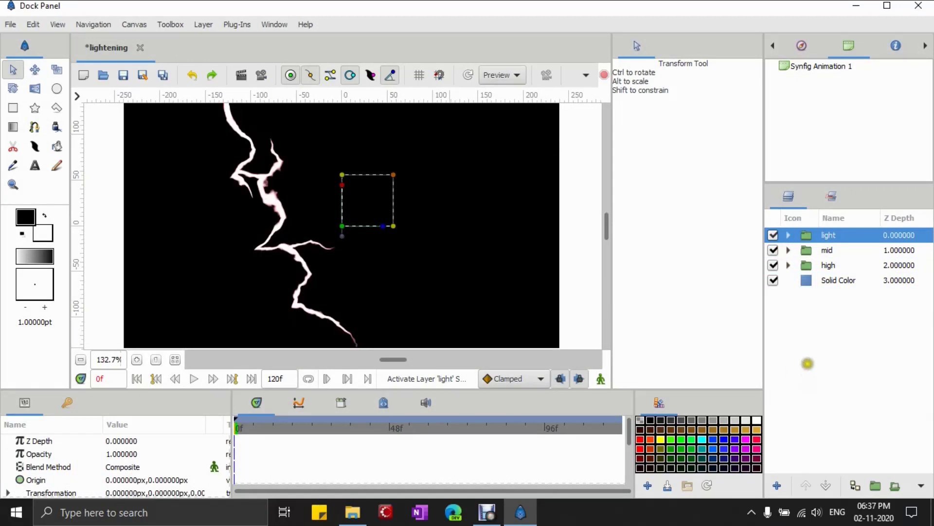
right_click(806, 352)
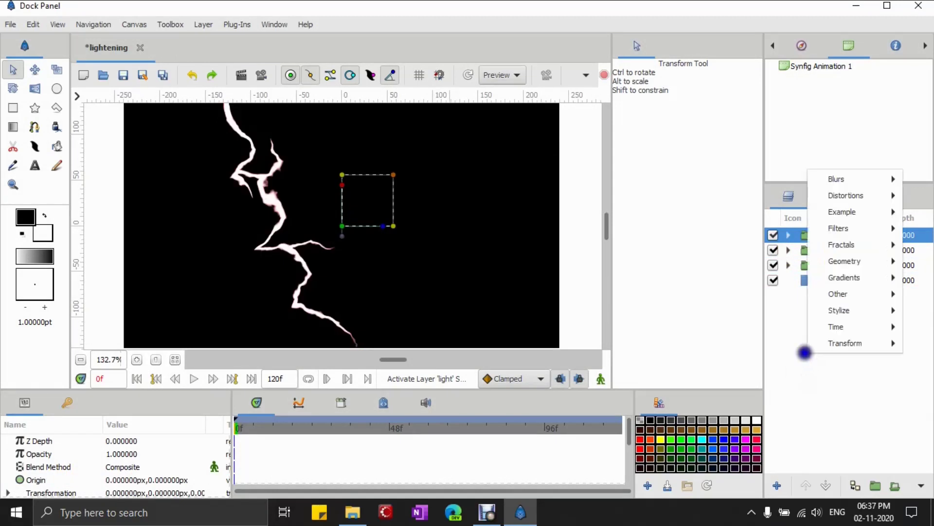
left_click(793, 359)
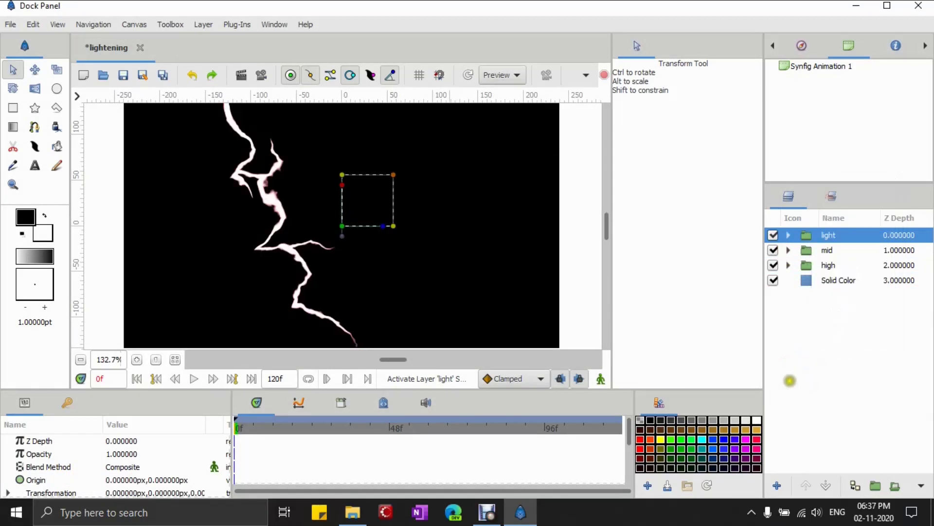
Draw a red filled spline region over the upper bolt, tapering from above the canvas to the bolt's middle bend
key("alt+b")
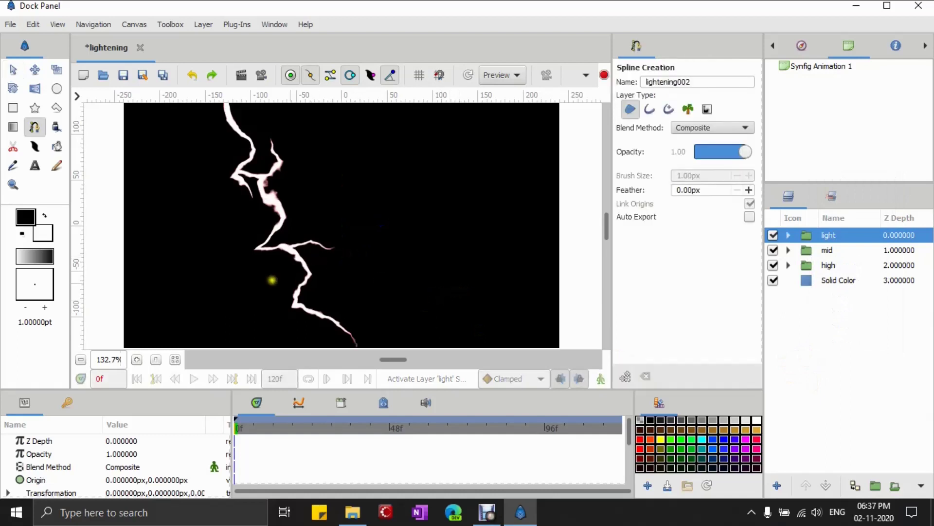
scroll(190, 156, "up", 1)
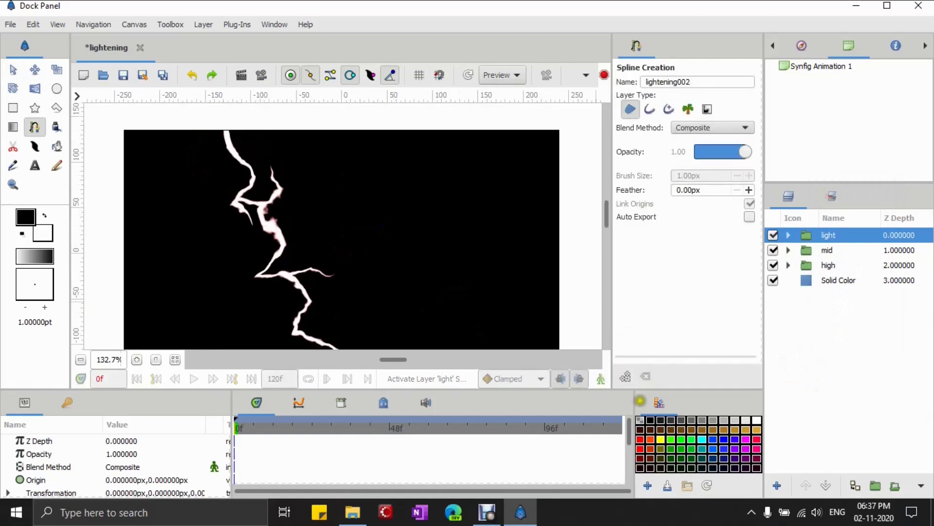
left_click(641, 440)
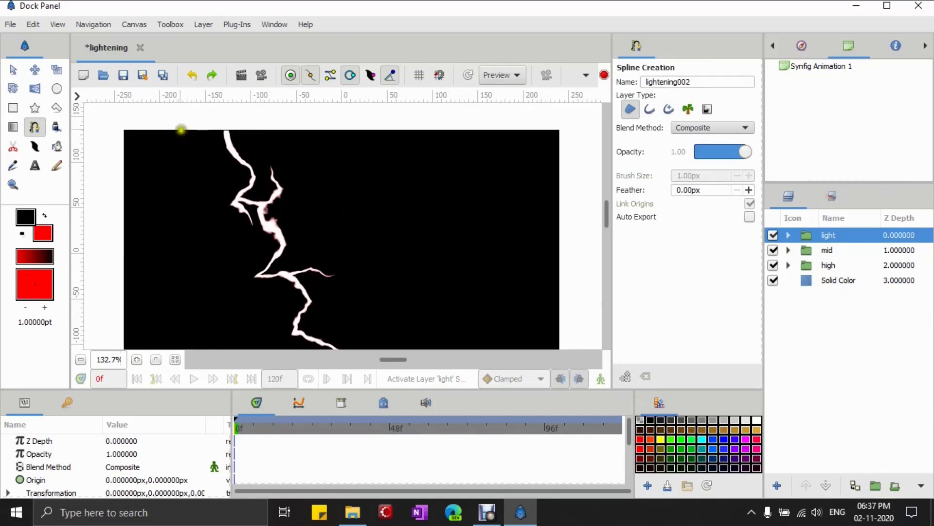
left_click_drag(173, 129, 182, 158)
left_click(223, 179)
left_click(242, 187)
left_click(267, 238)
left_click(279, 242)
left_click(265, 166)
left_click(272, 123)
Draw a smaller white filled spline region inside the red region over the upper bolt
left_click(756, 419)
left_click(208, 147)
left_click(249, 157)
left_click(242, 116)
left_click(196, 124)
Group the red and white spline regions and name the group flash
key("alt+a")
left_click(875, 485)
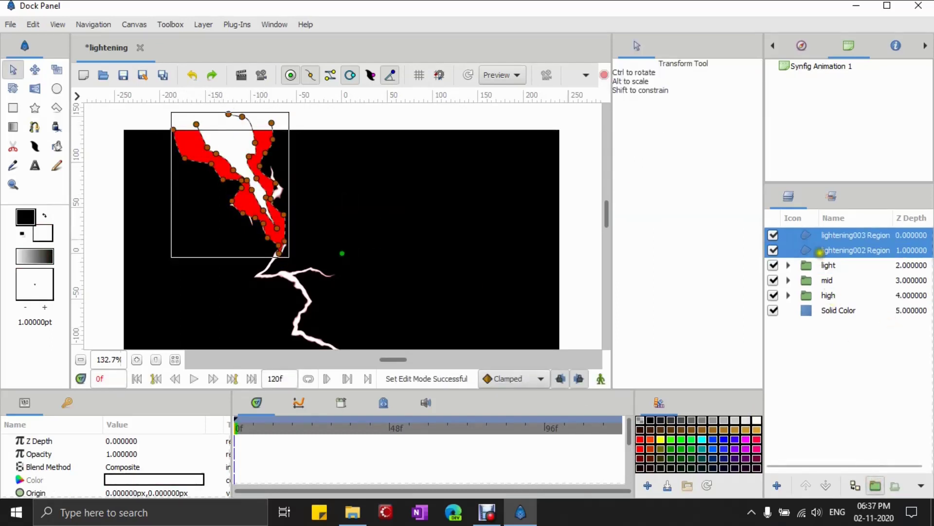
double_click(832, 235)
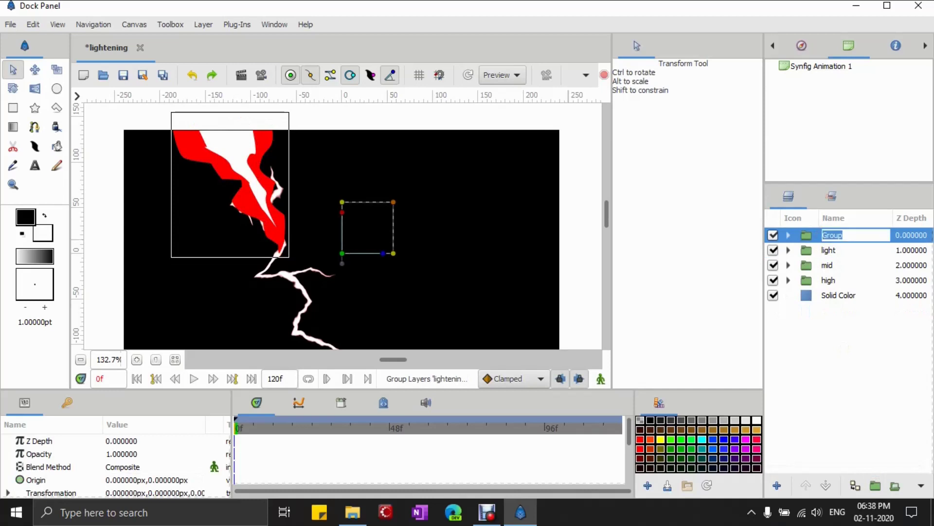
type("flash")
key("Return")
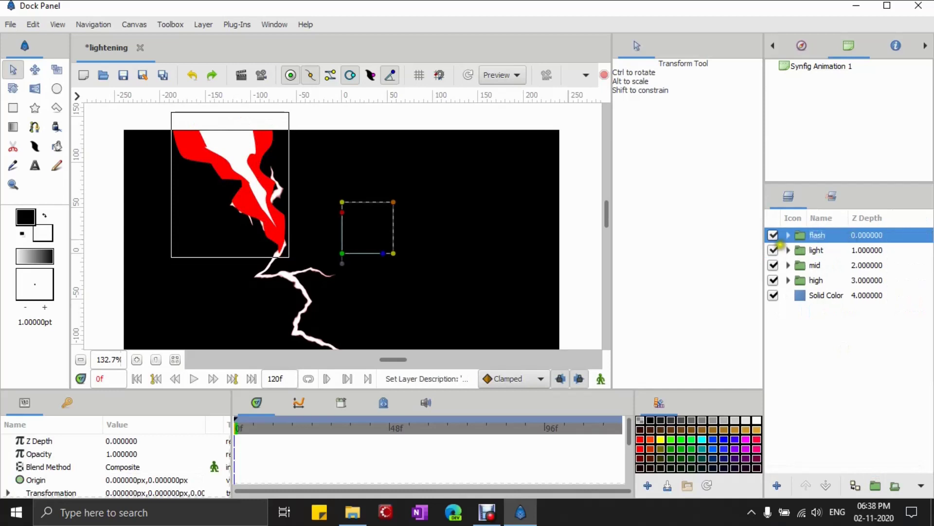
Add a Blur layer above the regions in the flash group and enlarge its size to about 51 × 57 px
left_click(789, 235)
left_click(811, 250)
right_click(811, 250)
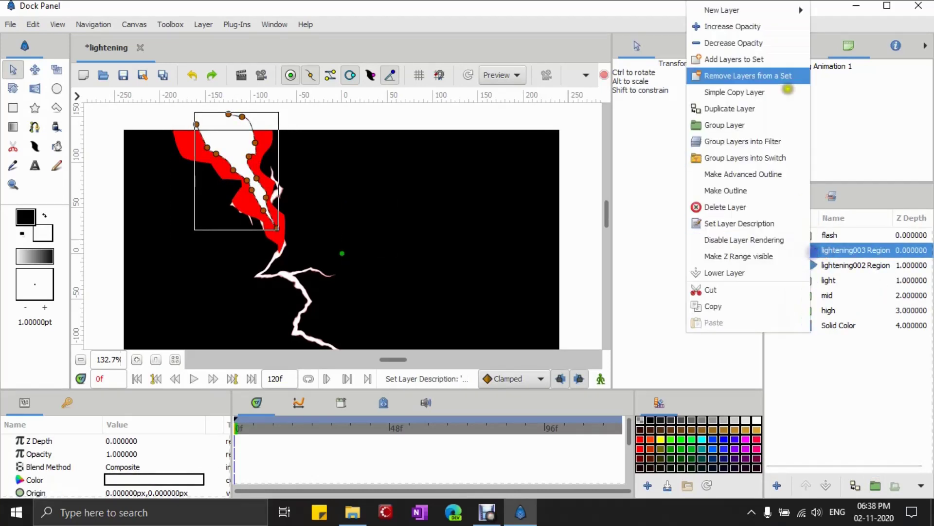
mouse_move(720, 9)
mouse_move(838, 10)
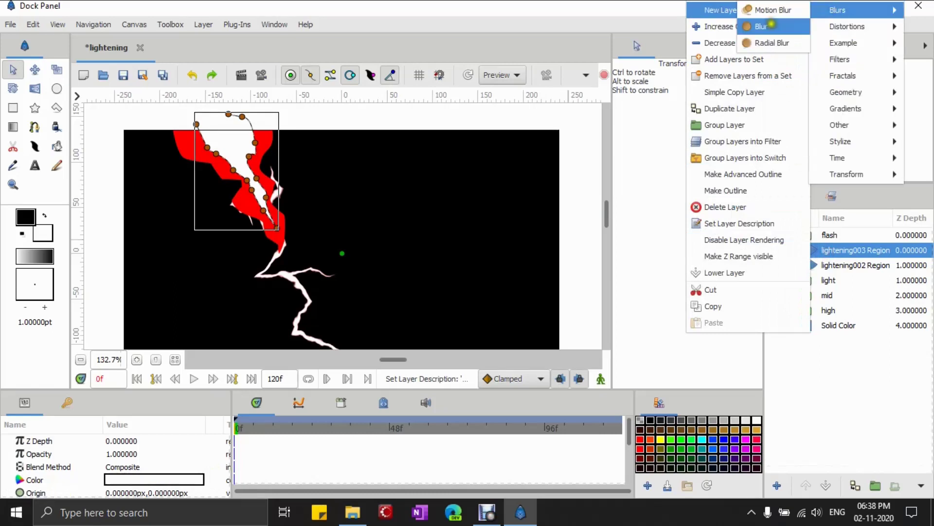
left_click(765, 27)
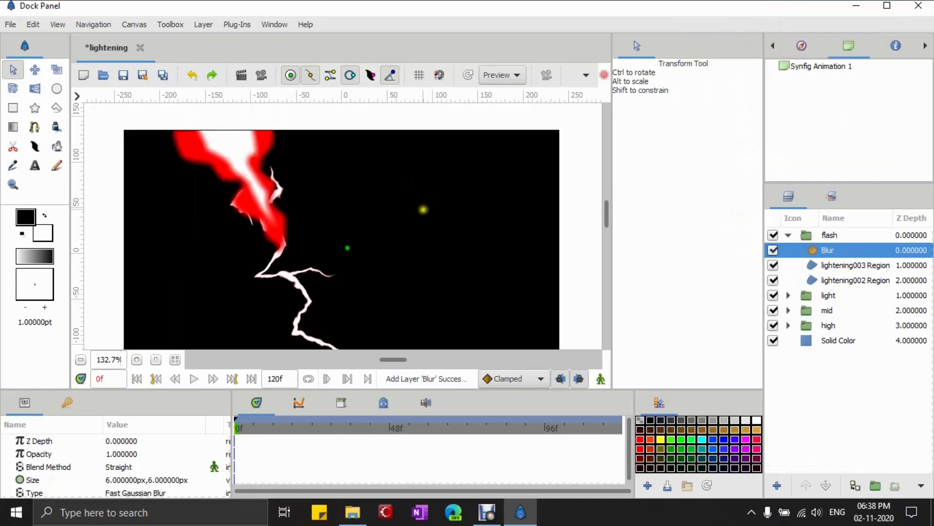
left_click_drag(349, 247, 386, 207)
Turn off the Blur layer and draw red freehand outlines along the lower bolt, above the red region in the flash group
left_click(838, 280)
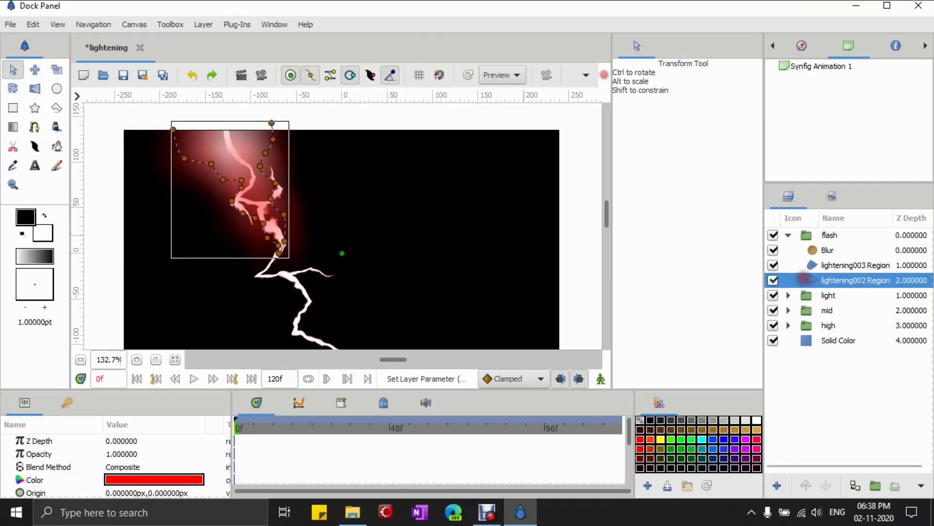
left_click(773, 249)
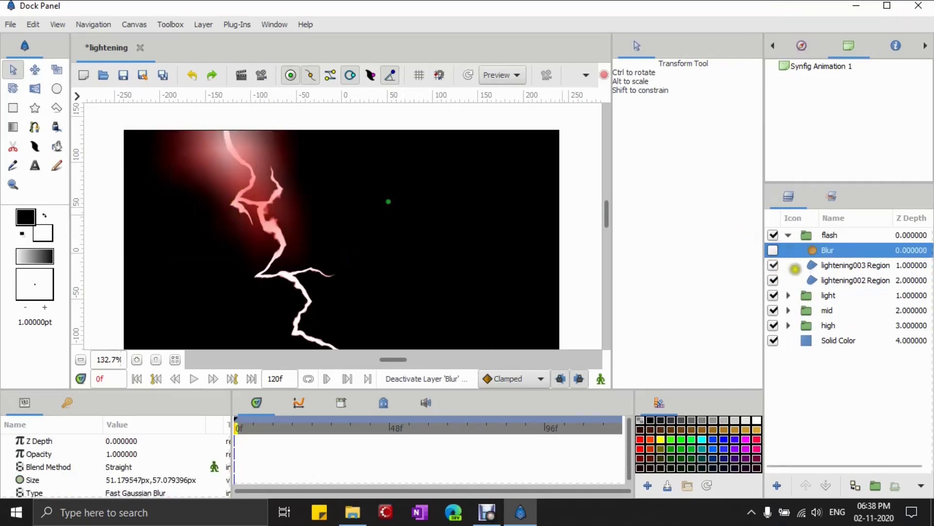
left_click(820, 279)
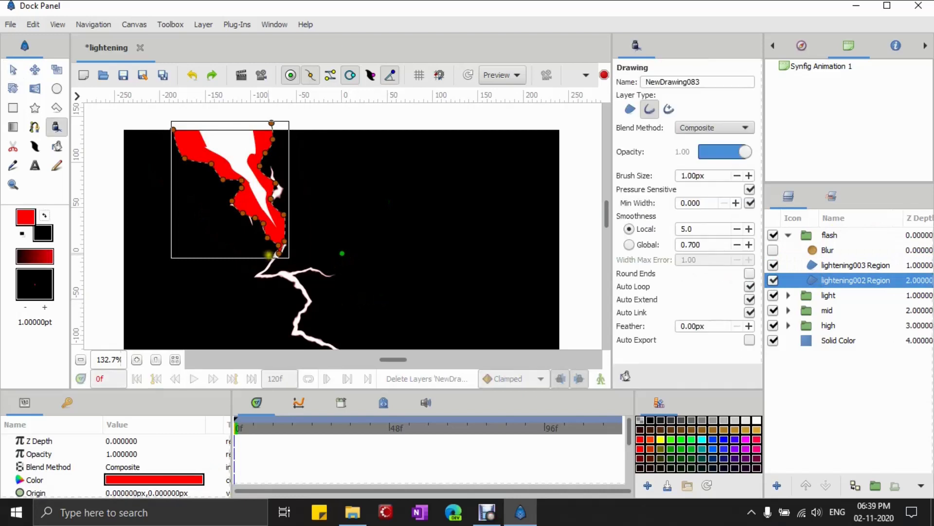
mouse_move(269, 256)
left_mouse_down()
mouse_move(263, 286)
mouse_move(302, 296)
left_mouse_up()
mouse_move(333, 278)
left_mouse_down()
mouse_move(319, 268)
mouse_move(263, 278)
left_mouse_up()
mouse_move(304, 303)
left_mouse_down()
mouse_move(308, 345)
mouse_move(334, 360)
left_mouse_up()
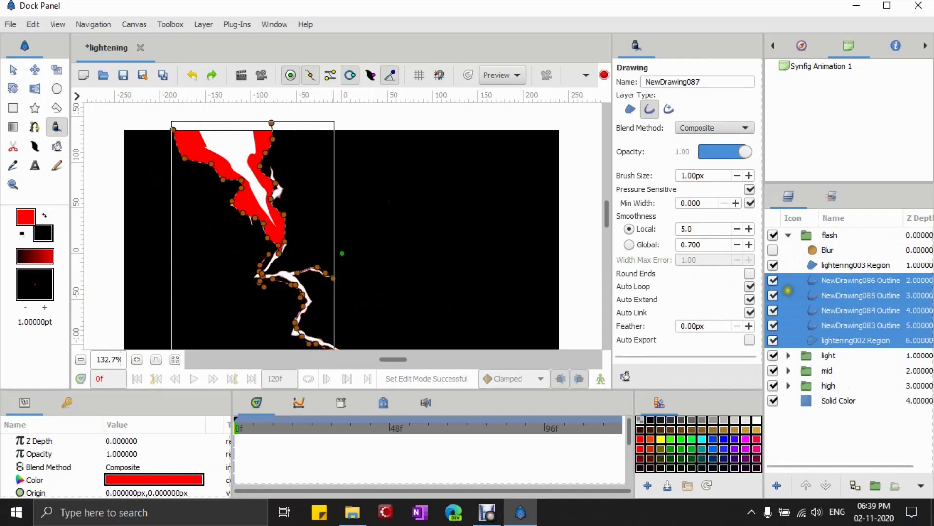
Thicken the red outlines along the lower bolt with the Width tool and turn the Blur layer back on
key("alt+w")
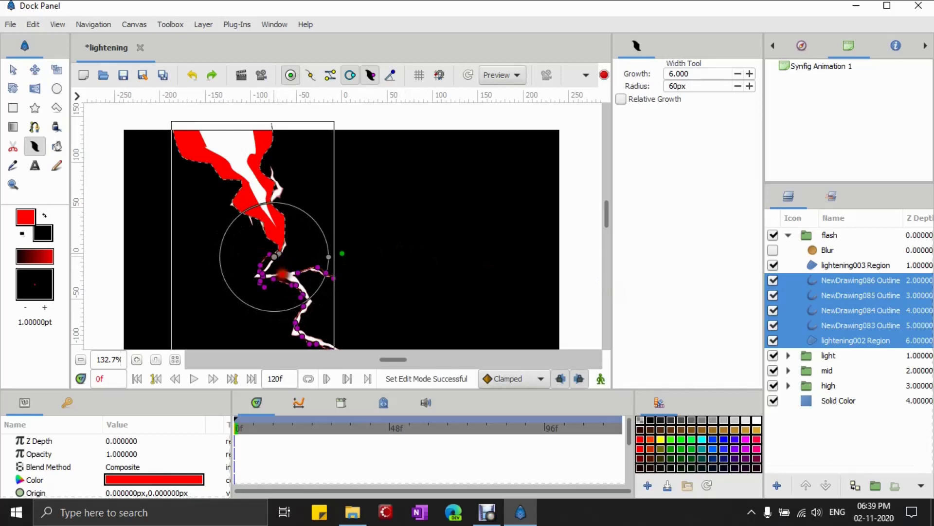
mouse_move(256, 249)
left_mouse_down()
mouse_move(296, 295)
mouse_move(317, 280)
mouse_move(335, 287)
left_mouse_up()
mouse_move(326, 348)
left_mouse_down()
mouse_move(304, 334)
mouse_move(292, 302)
left_mouse_up()
left_click(773, 250)
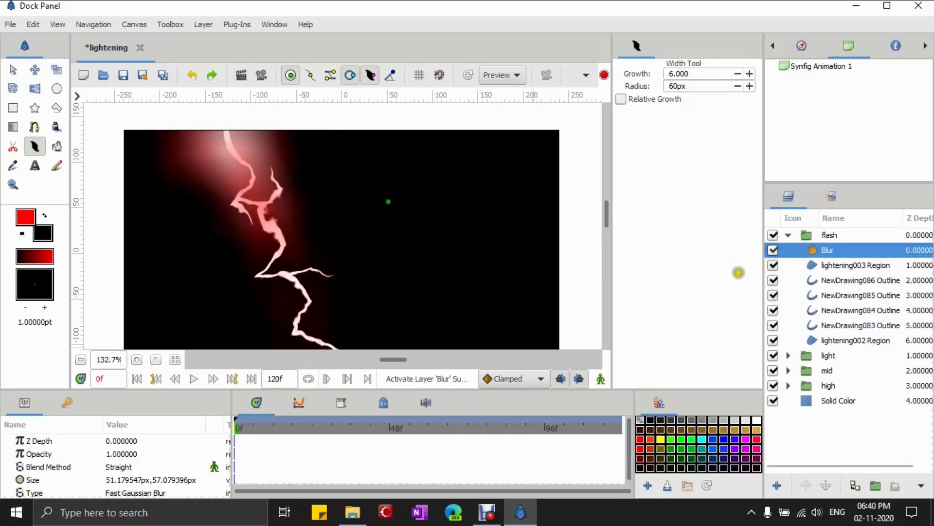
Adjust the flash group's Blur size to about 38 × 63 px
left_click(789, 235)
left_click(789, 235)
left_click(811, 250)
left_click_drag(394, 193, 370, 191)
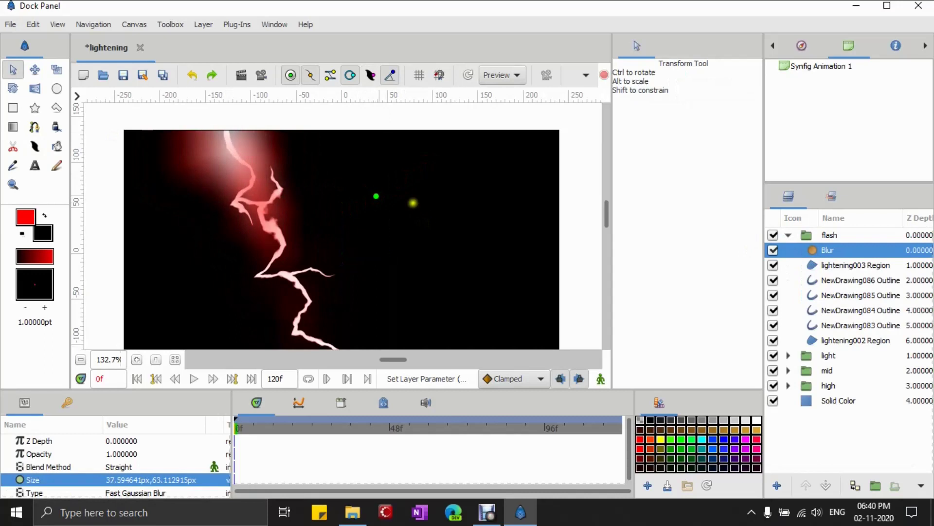
With the flash group hidden, draw white freehand branch outlines around the bolt and thicken them with the Width tool
left_click(788, 235)
left_click(774, 234)
key("alt+d")
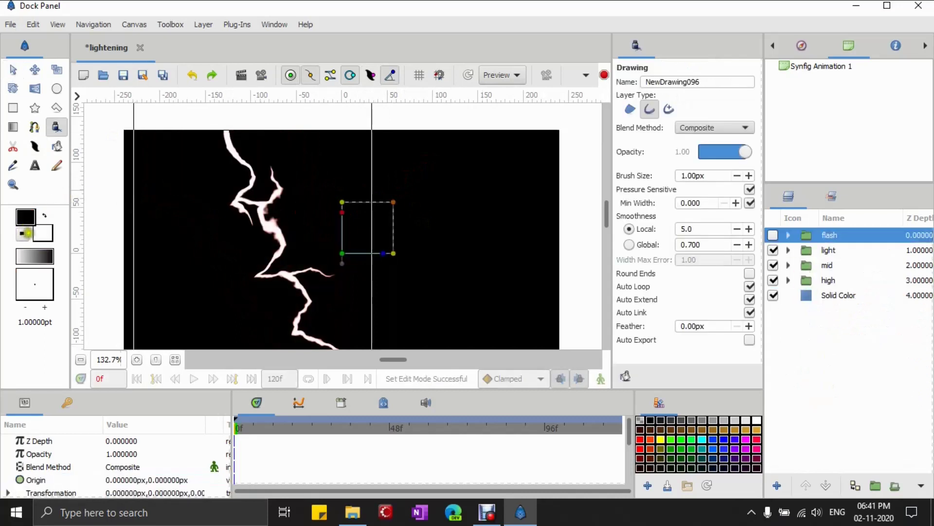
left_click(44, 215)
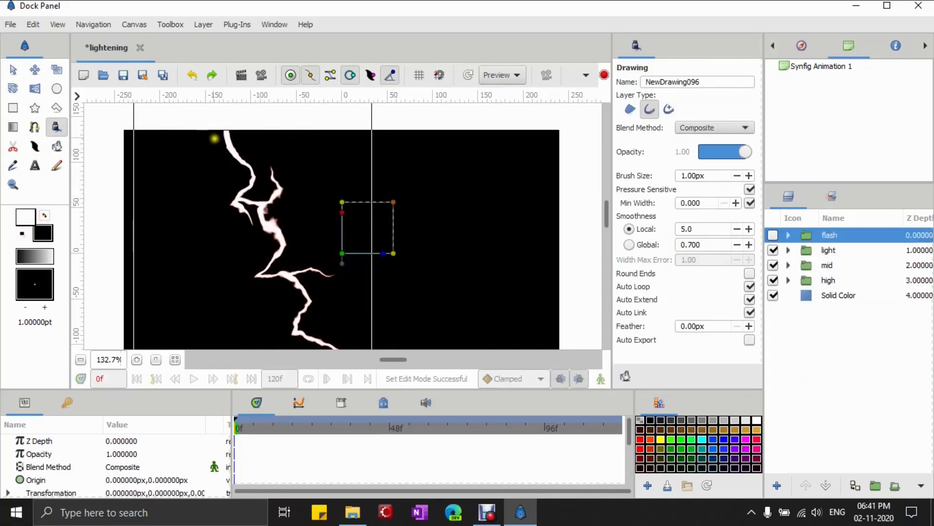
mouse_move(240, 181)
left_mouse_down()
mouse_move(256, 190)
mouse_move(289, 168)
mouse_move(287, 200)
left_mouse_up()
mouse_move(223, 202)
left_mouse_down()
mouse_move(240, 233)
mouse_move(274, 249)
mouse_move(254, 274)
left_mouse_up()
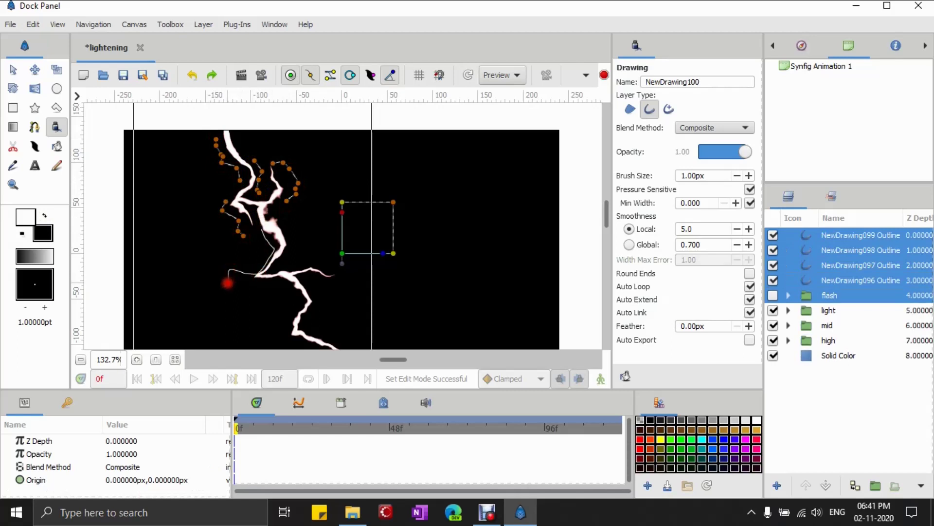
left_click_drag(248, 292, 244, 285)
left_click_drag(291, 288, 279, 325)
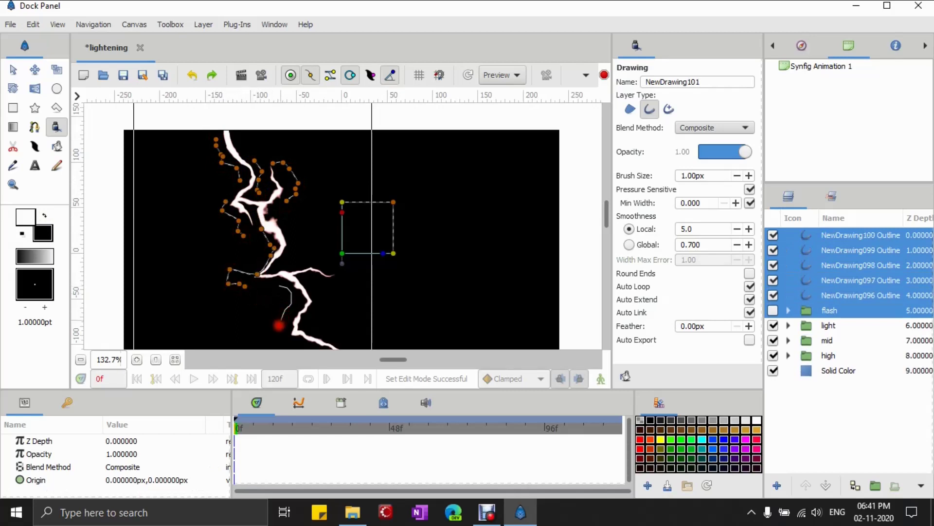
left_click_drag(314, 282, 350, 284)
left_click_drag(313, 328, 363, 356)
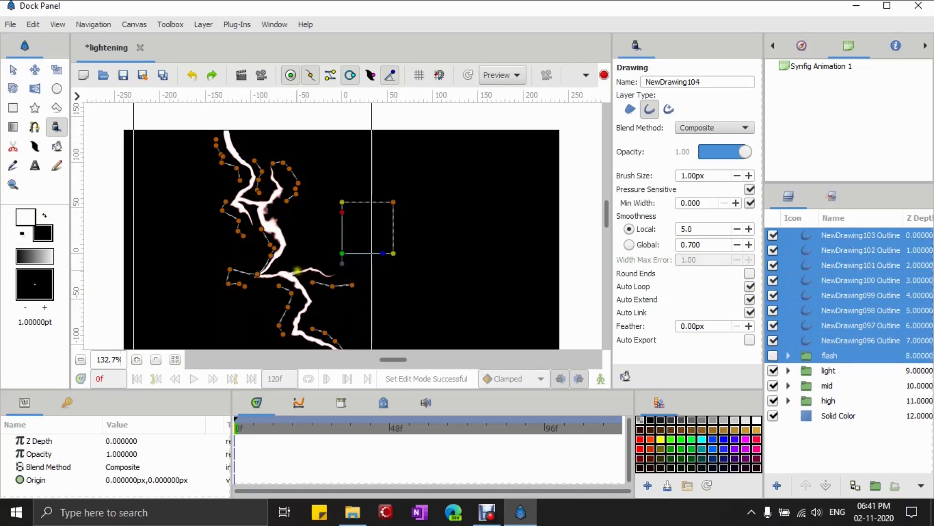
key("shift+i")
mouse_move(218, 157)
left_mouse_down()
mouse_move(229, 133)
mouse_move(221, 177)
mouse_move(265, 174)
mouse_move(295, 210)
mouse_move(268, 165)
mouse_move(221, 221)
mouse_move(259, 259)
mouse_move(219, 275)
mouse_move(291, 310)
mouse_move(356, 275)
mouse_move(334, 289)
mouse_move(340, 350)
left_mouse_up()
Group the white branch outlines as disso, lower the group beneath flash, and show the flash group again
left_click(806, 341)
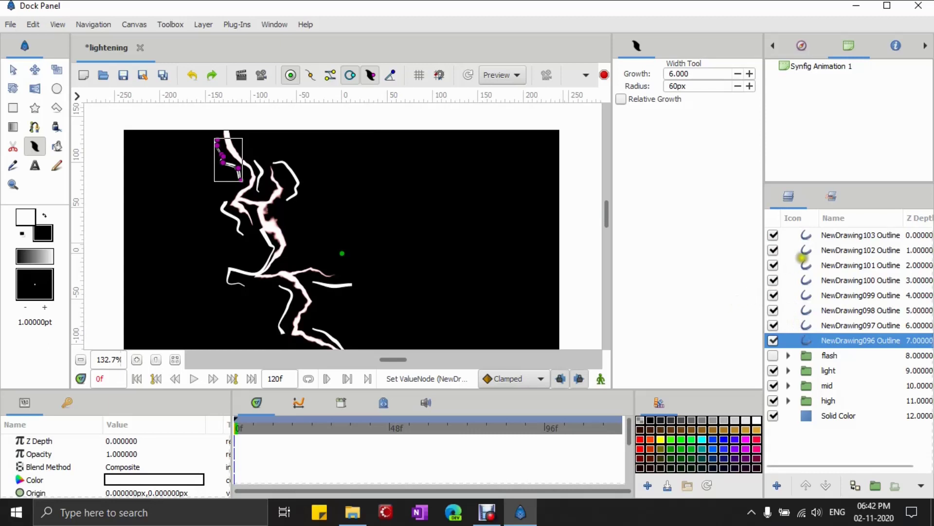
left_click(803, 237, "shift")
key("ctrl+g")
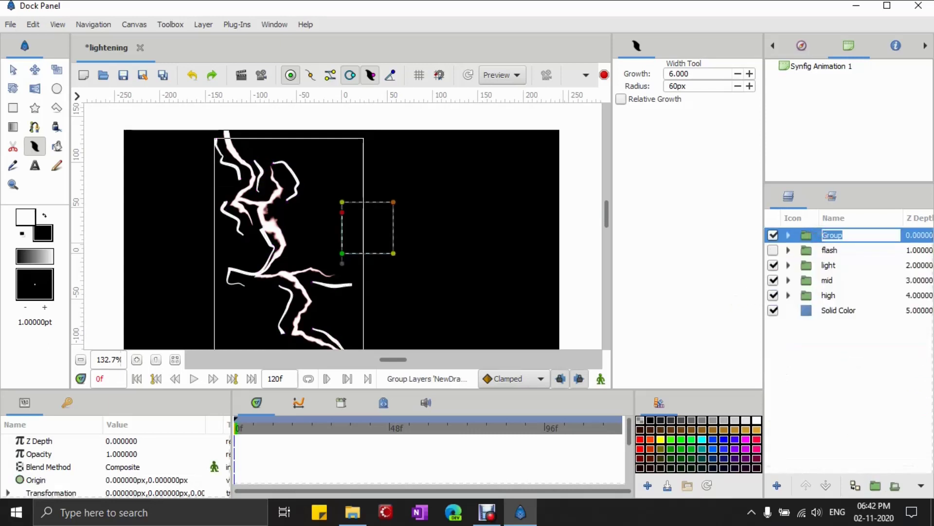
key("Return")
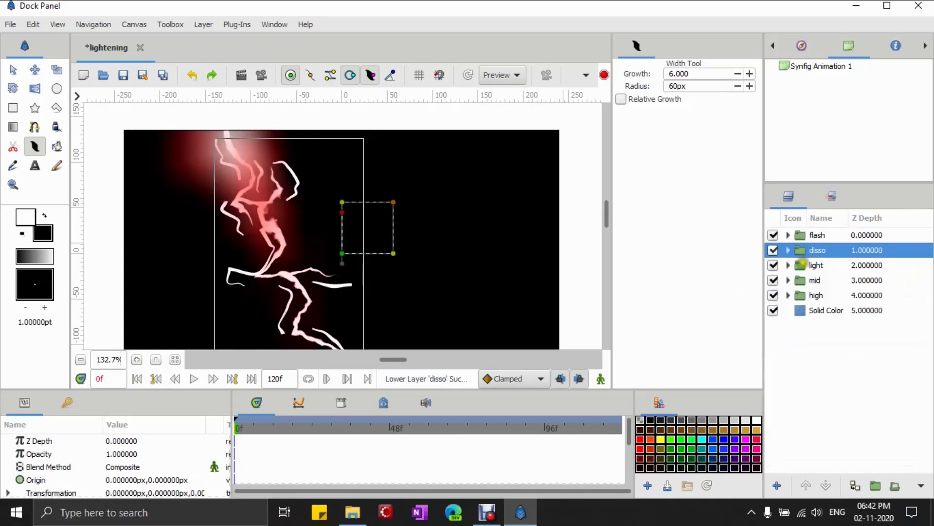
right_click(803, 349)
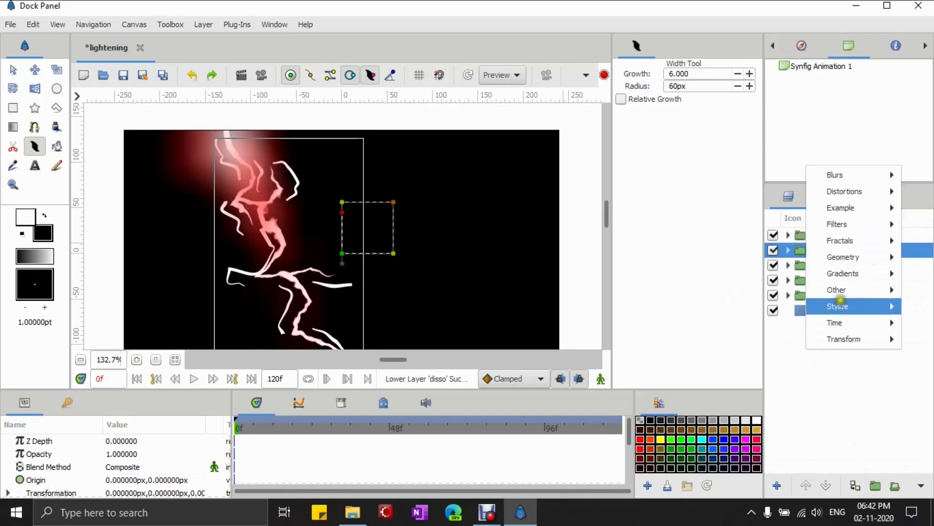
mouse_move(838, 289)
left_click(779, 322)
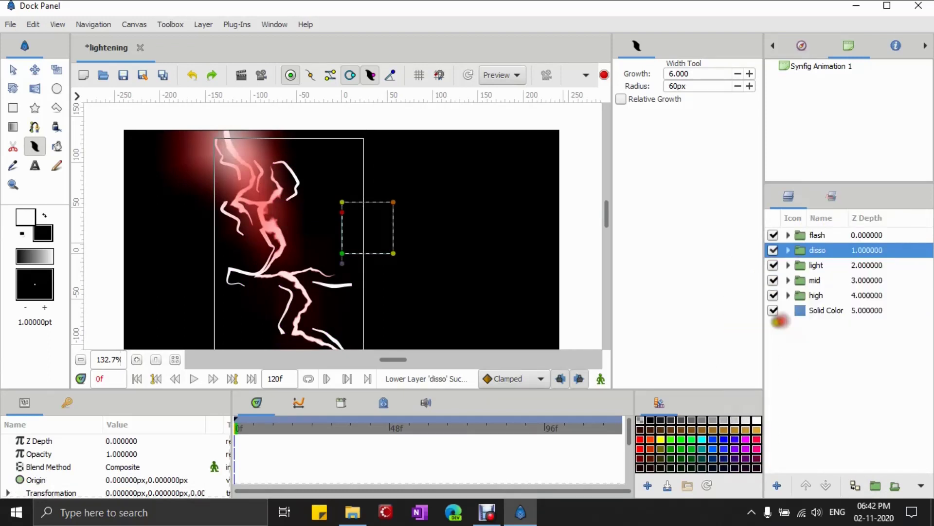
Name the new empty group blank and group blank, disso, light, mid and high into a Switch group
double_click(819, 250)
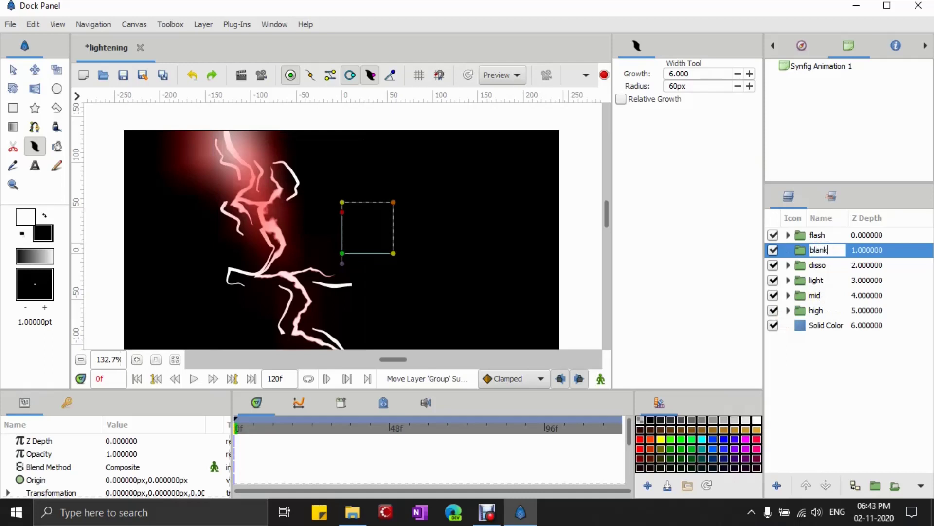
key("Return")
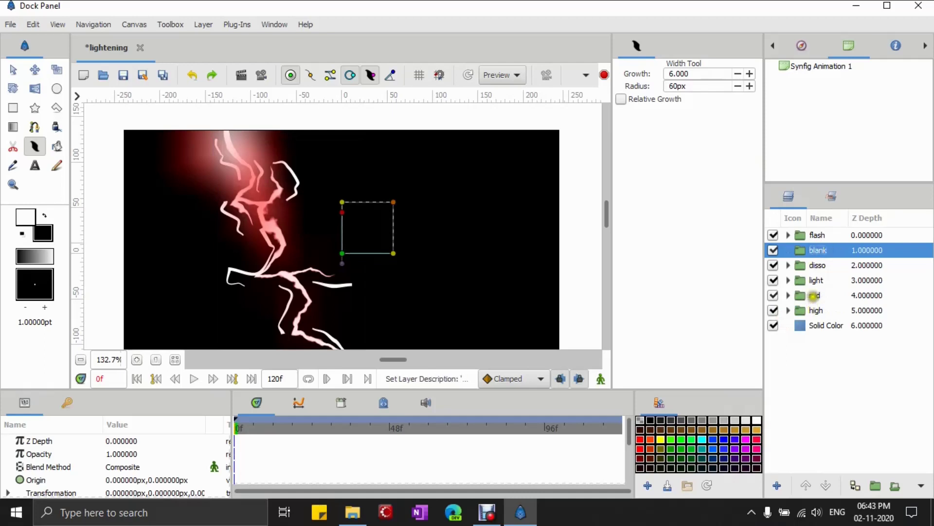
left_click(805, 310, "shift")
right_click(830, 250)
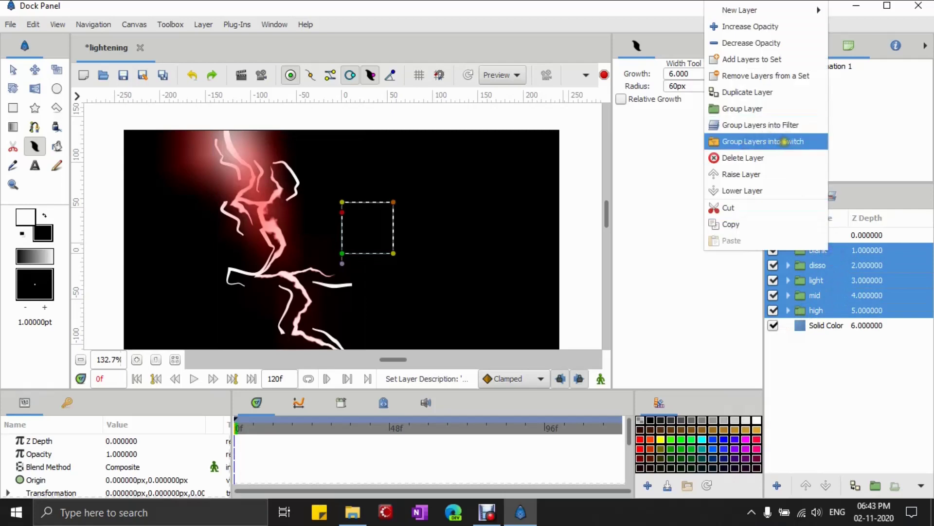
left_click(784, 141)
left_click(817, 265)
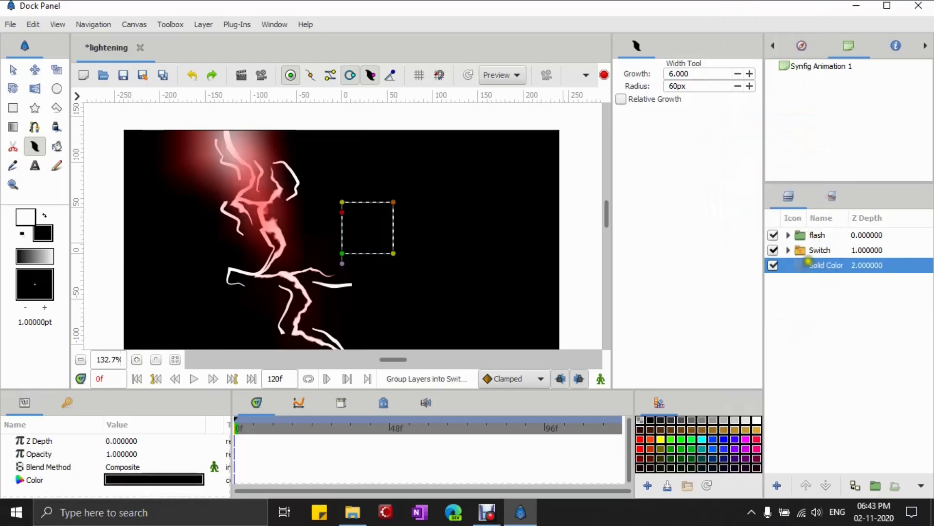
Lower the disso group beneath high inside the Switch group
left_click(820, 250)
left_click(788, 251)
left_click(830, 280)
left_click(826, 485)
left_click(826, 485)
left_click(826, 485)
left_click(788, 250)
Turn on animation editing and set the flash group's opacity to 0 at frame 0
left_click(830, 235)
left_click(601, 378)
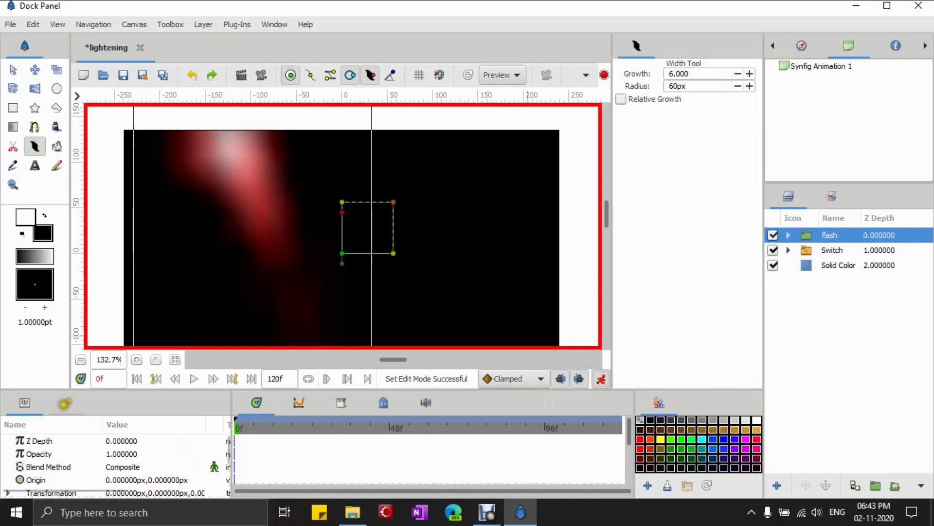
left_click(64, 402)
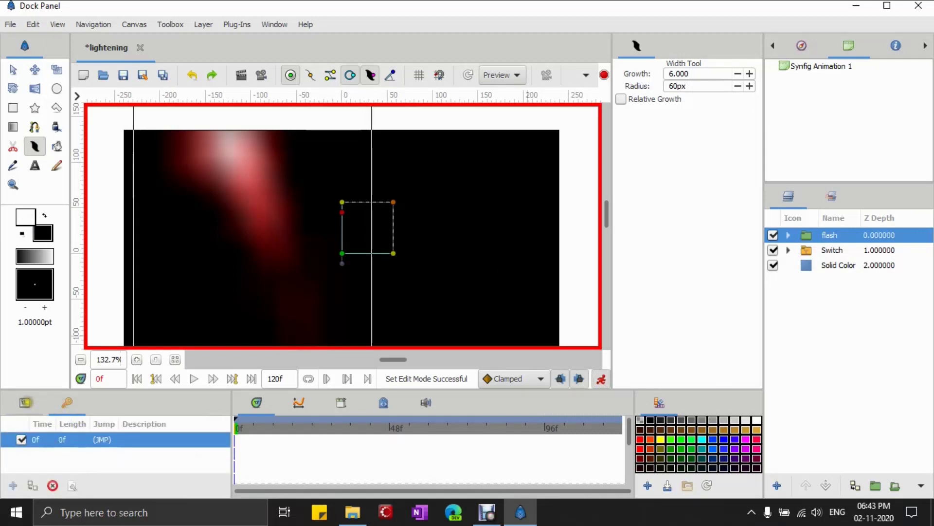
left_click(25, 402)
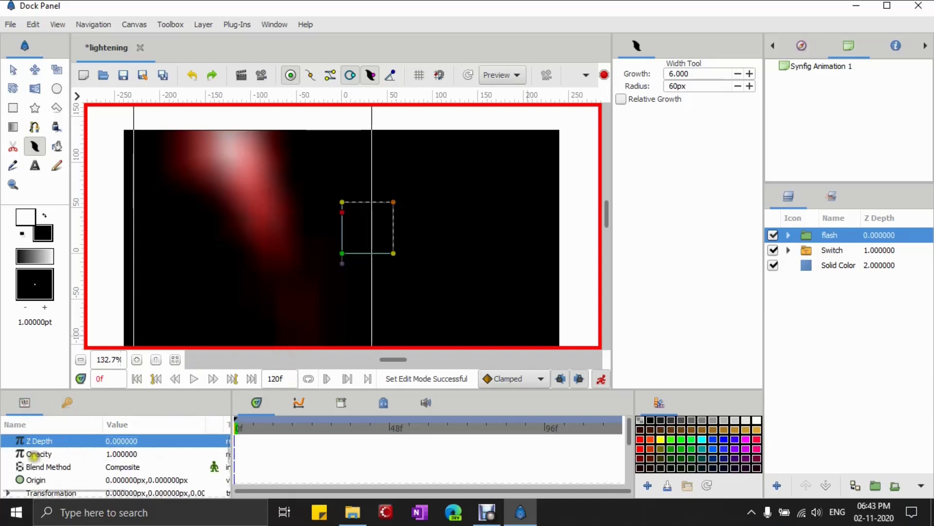
left_click(124, 453)
left_click(124, 454)
type("0")
key("Return")
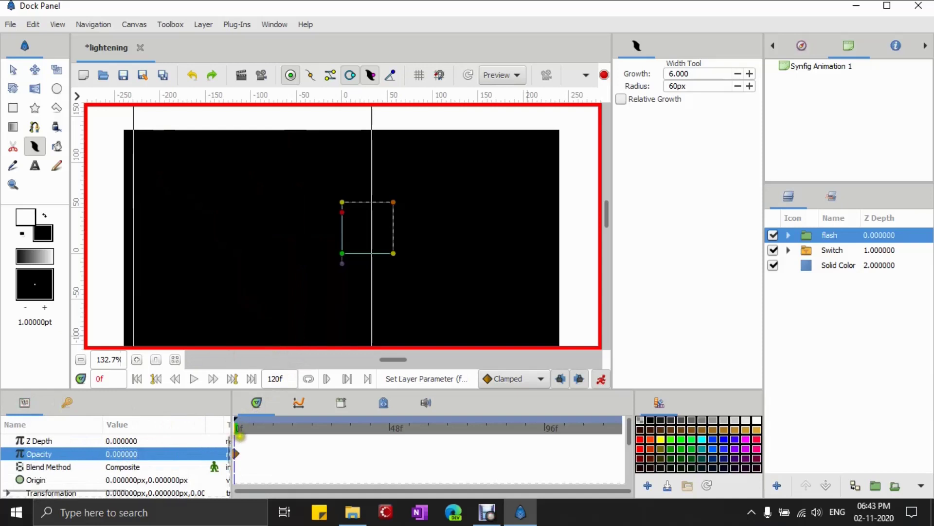
Add a keyframe at frame 6 and set the flash group's opacity to 1 there
left_click(253, 429)
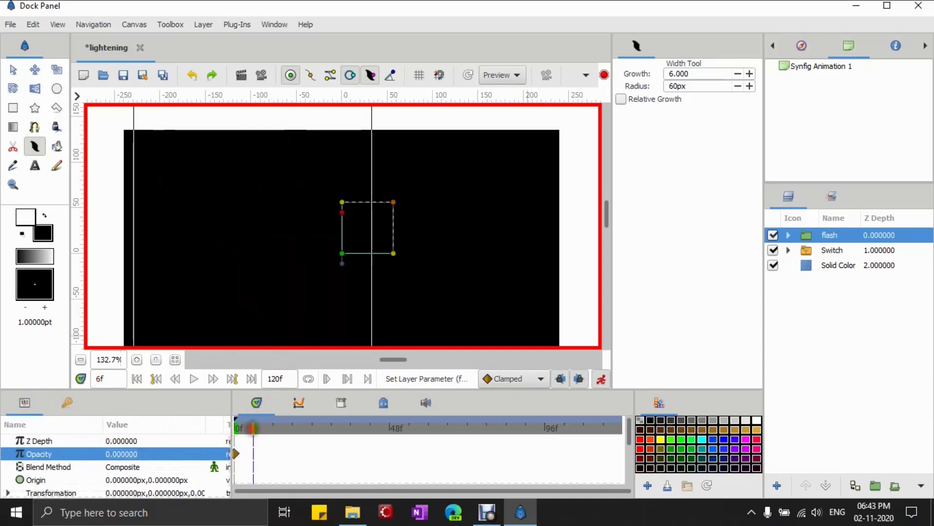
left_click(77, 405)
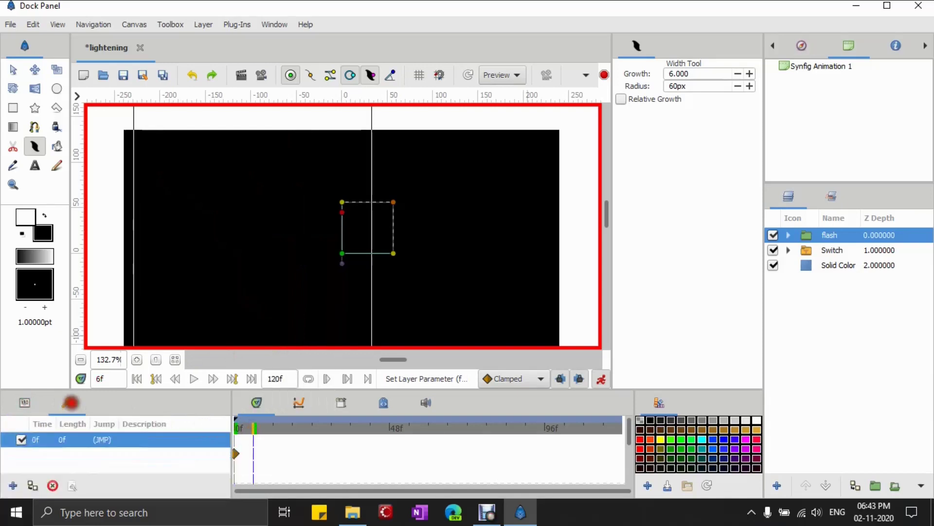
left_click(13, 485)
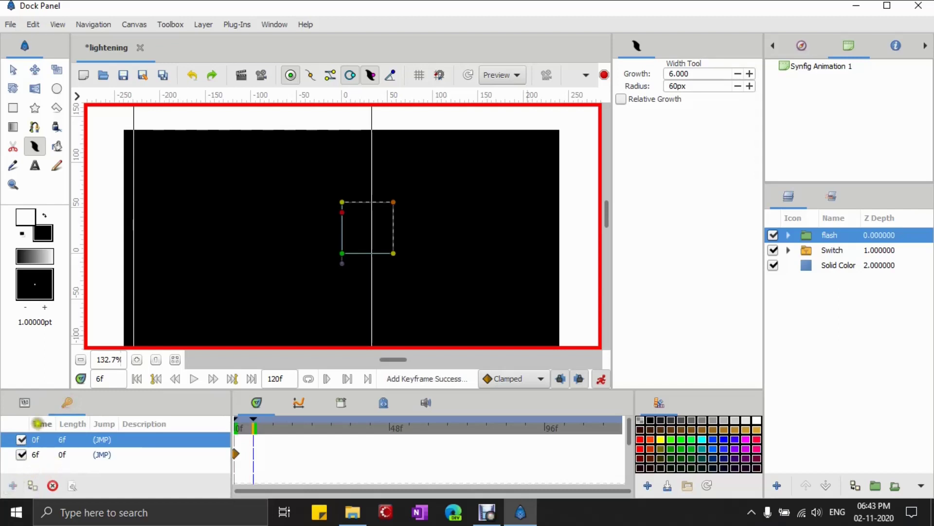
left_click(25, 402)
left_click(111, 454)
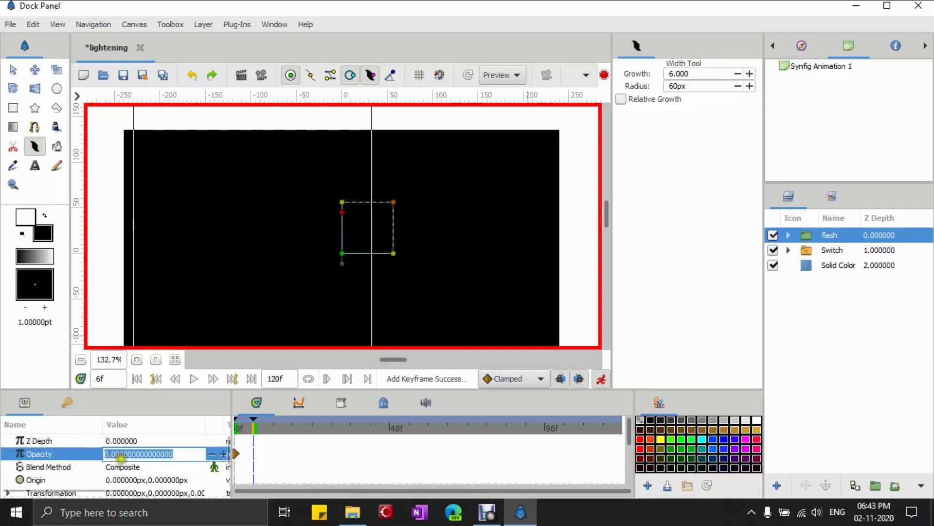
type("1")
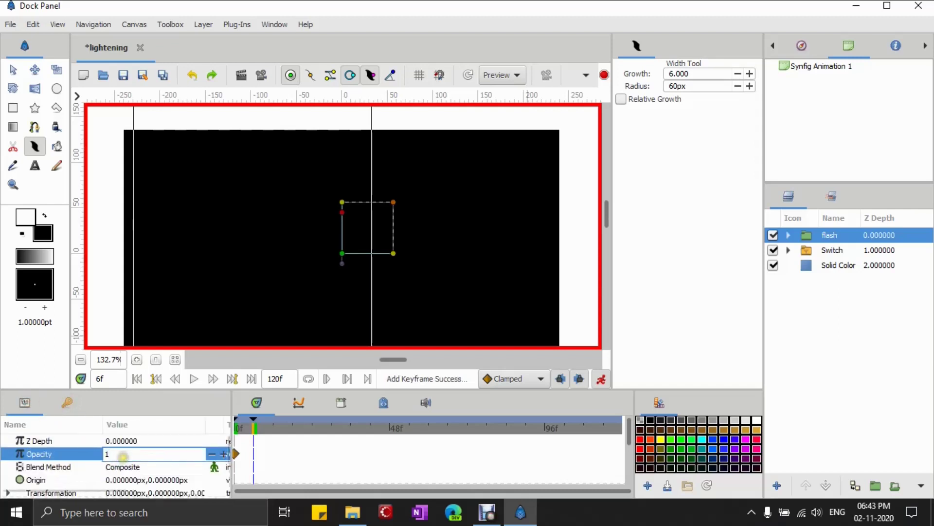
key("Return")
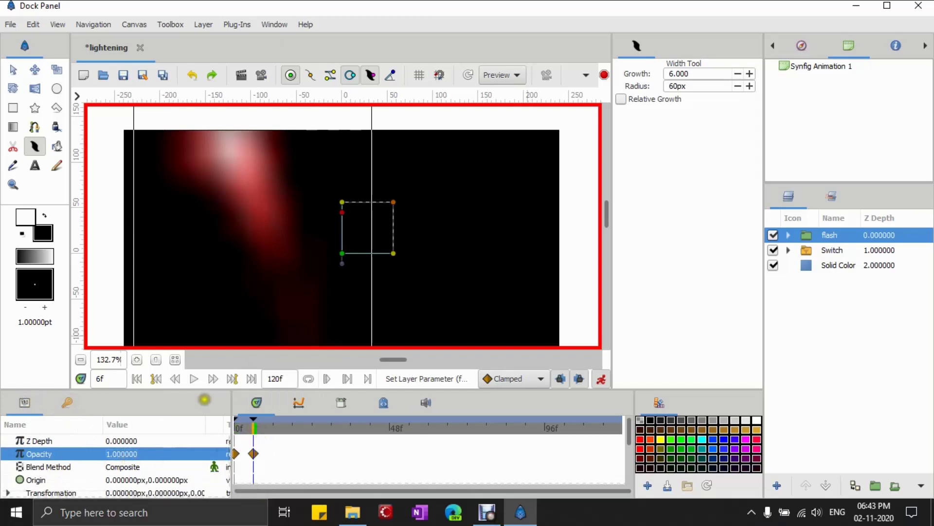
At frame 7, set the Switch group's active layer to light
left_click(213, 379)
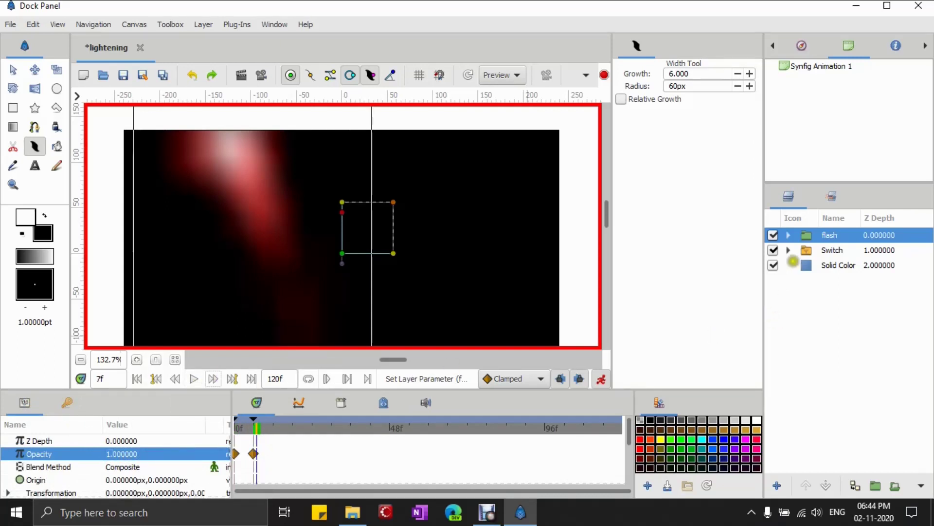
left_click(789, 250)
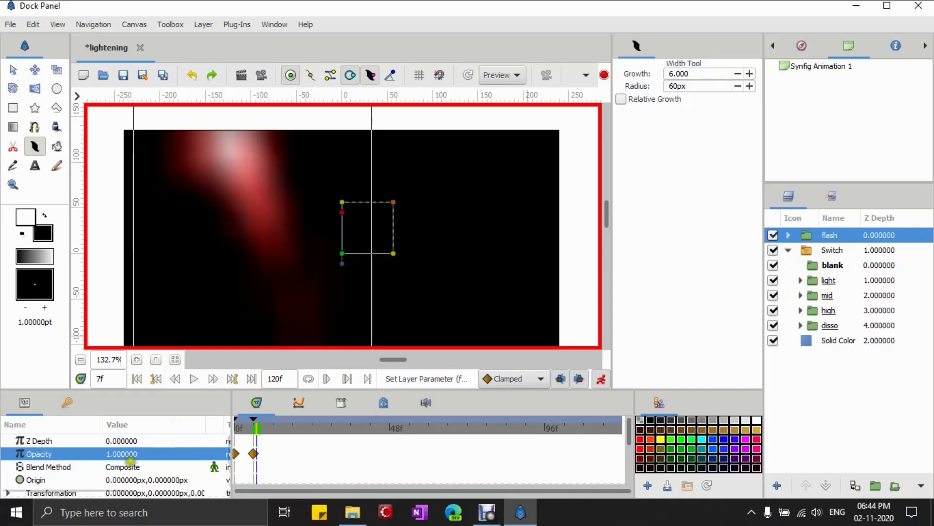
scroll(117, 462, "down", 3)
left_click(119, 477)
left_click(129, 477)
left_click(133, 463)
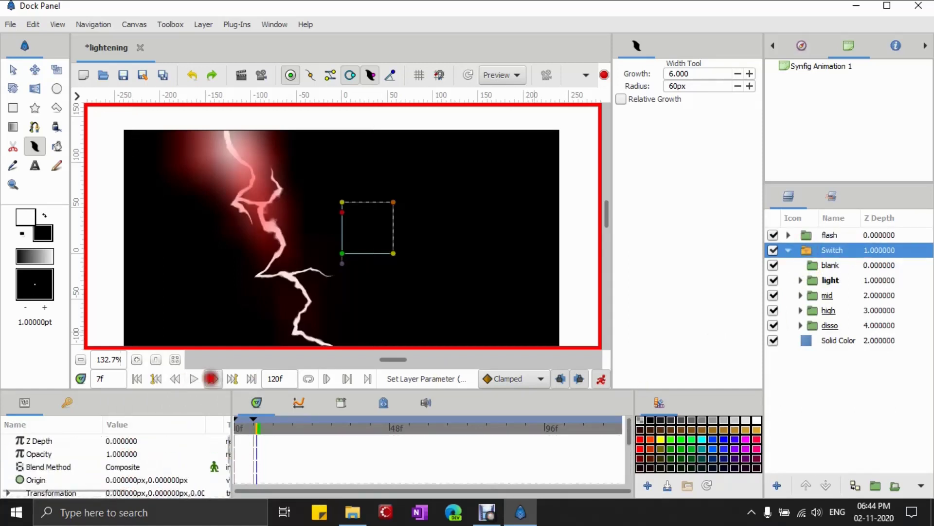
At frame 8, set the Switch group's active layer to mid
left_click(212, 379)
scroll(126, 468, "down", 5)
left_click(125, 478)
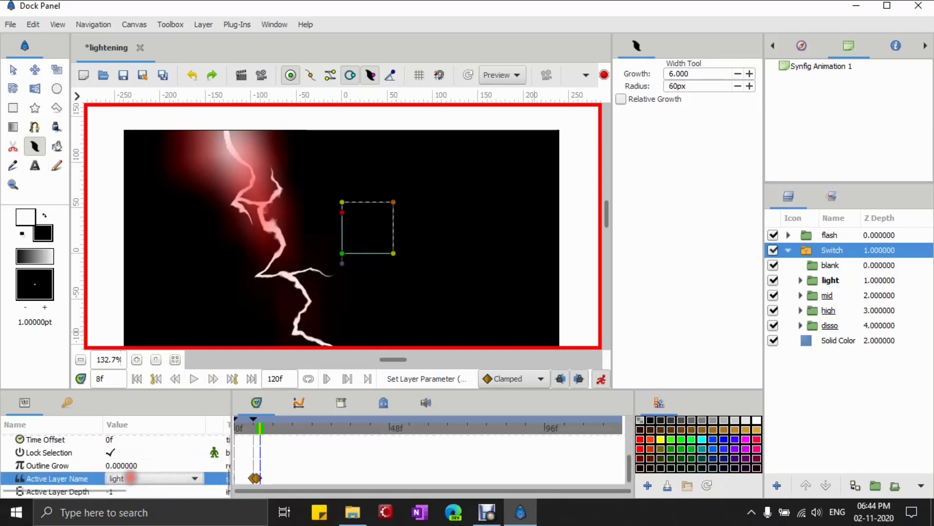
left_click(126, 478)
left_click(144, 454)
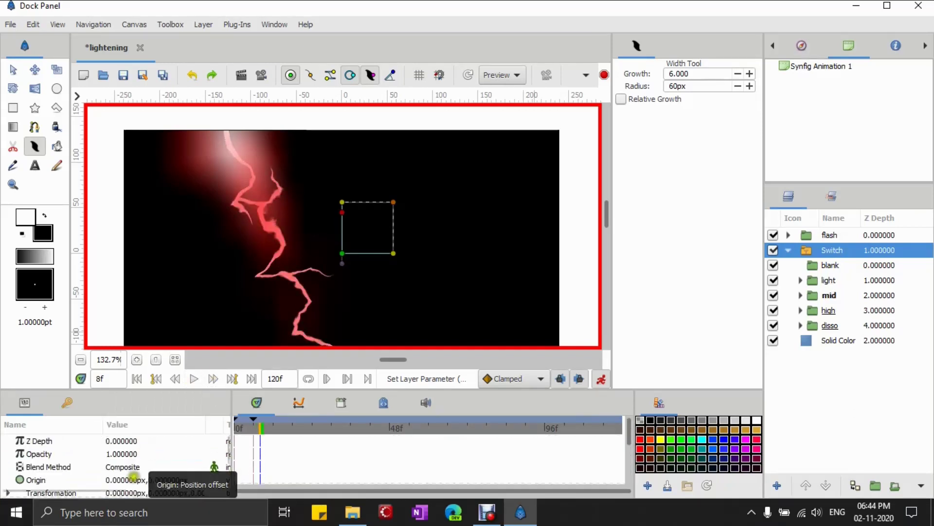
At frame 9, set the Switch group's active layer to high
left_click(213, 378)
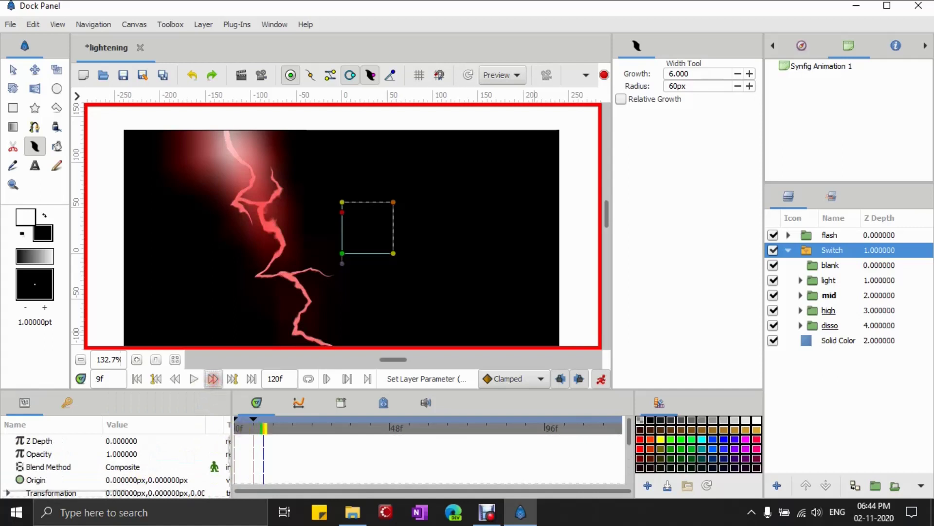
scroll(139, 479, "down", 4)
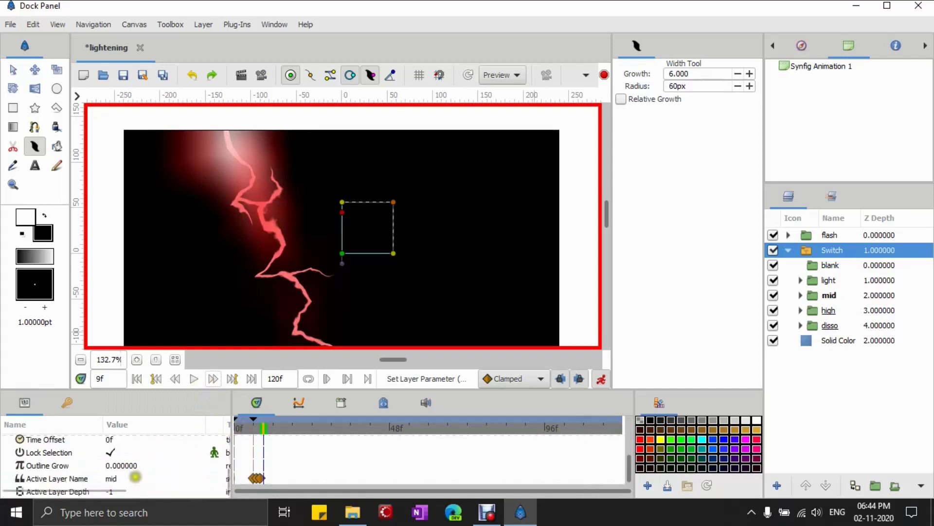
left_click(131, 478)
left_click(131, 478)
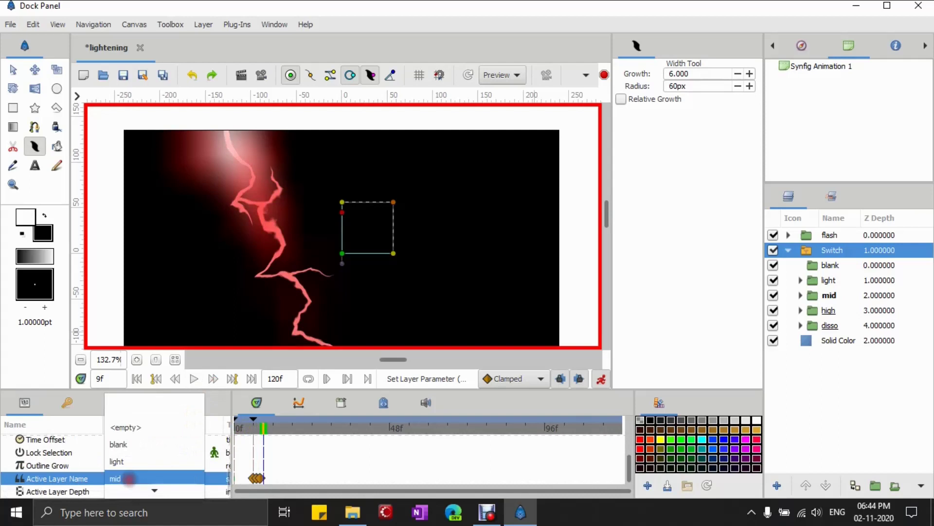
left_click(131, 471)
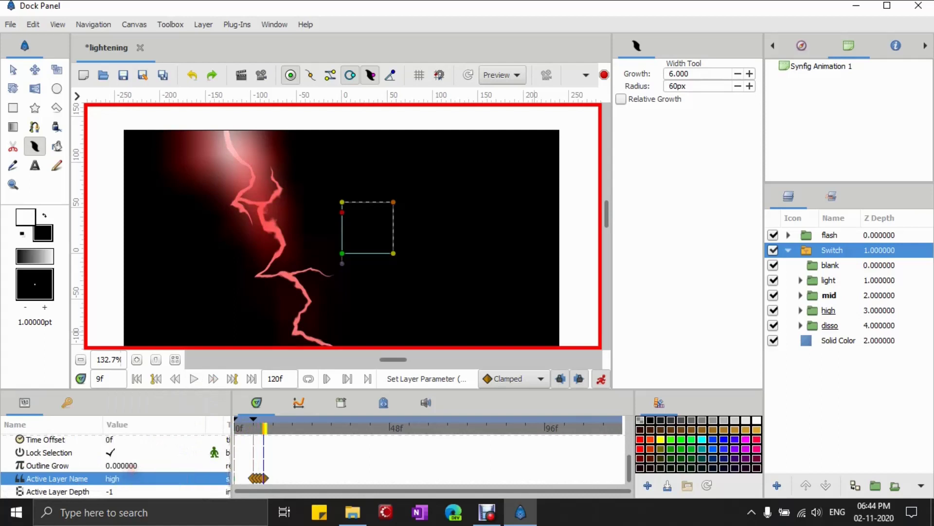
At frame 10, set the Switch group's active layer to disso
left_click(213, 379)
scroll(117, 465, "down", 2)
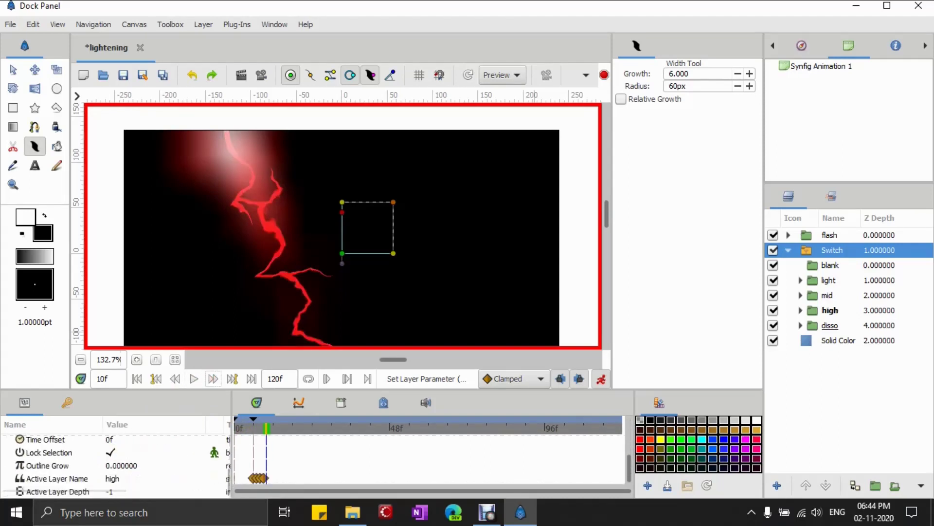
left_click(119, 478)
left_click(119, 478)
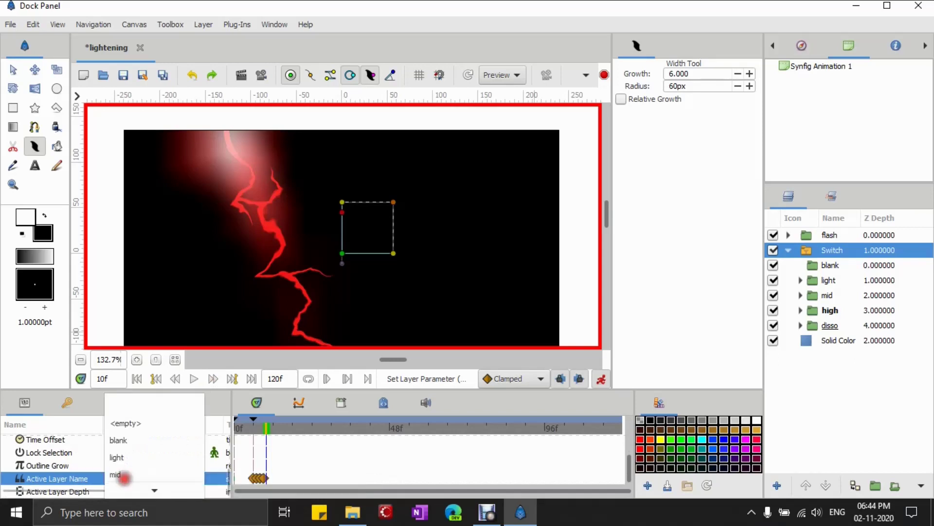
left_click(124, 488)
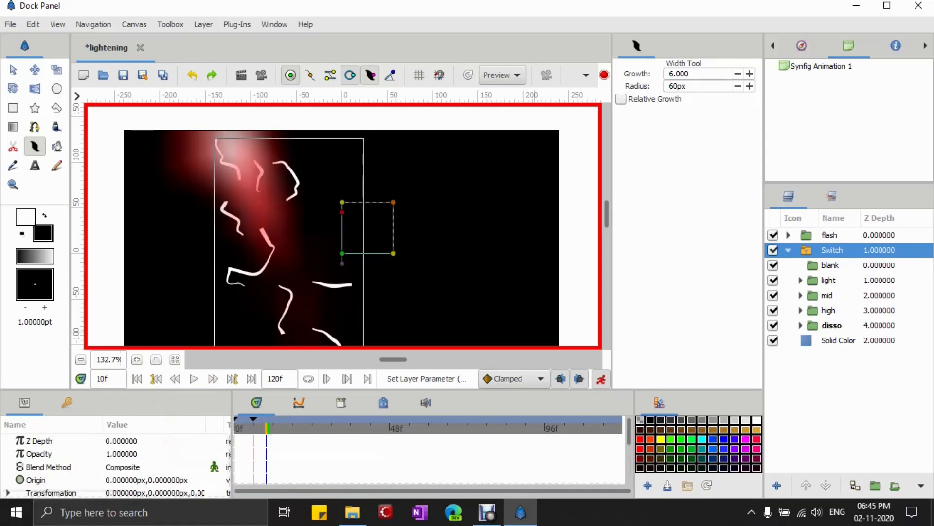
Add a keyframe at frame 10, and set the Switch group's active layer to blank at frame 11
left_click(68, 402)
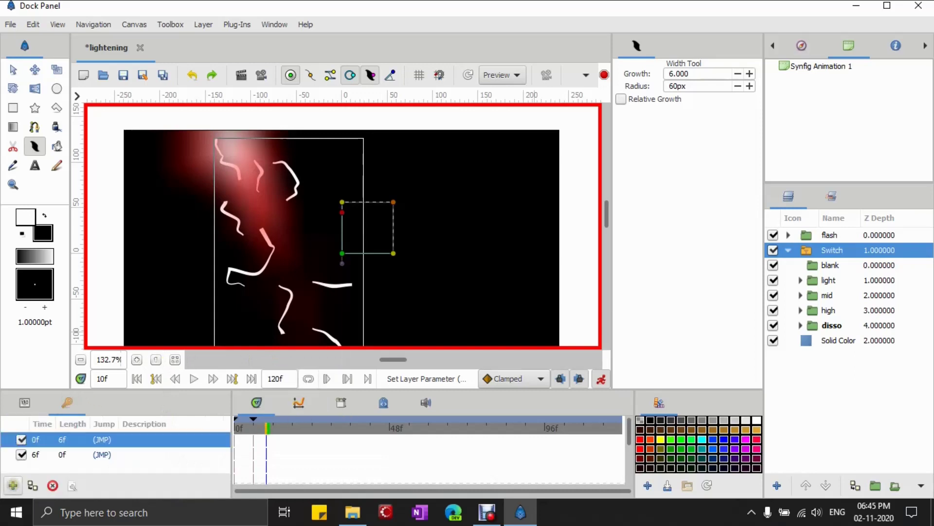
left_click(13, 485)
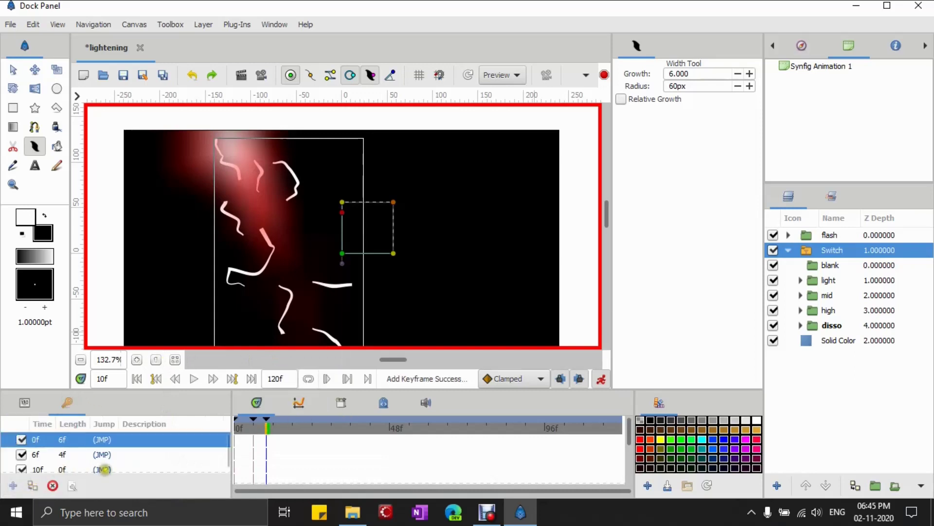
left_click(212, 378)
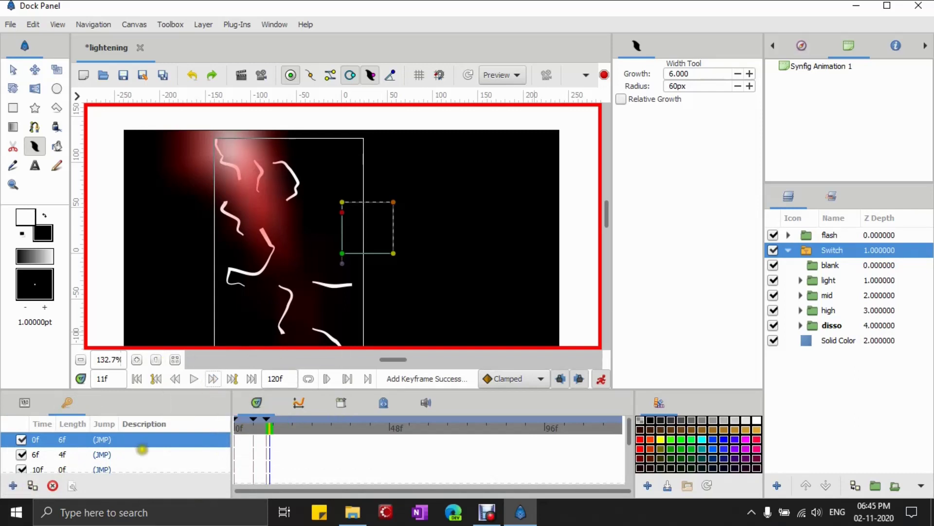
left_click(24, 402)
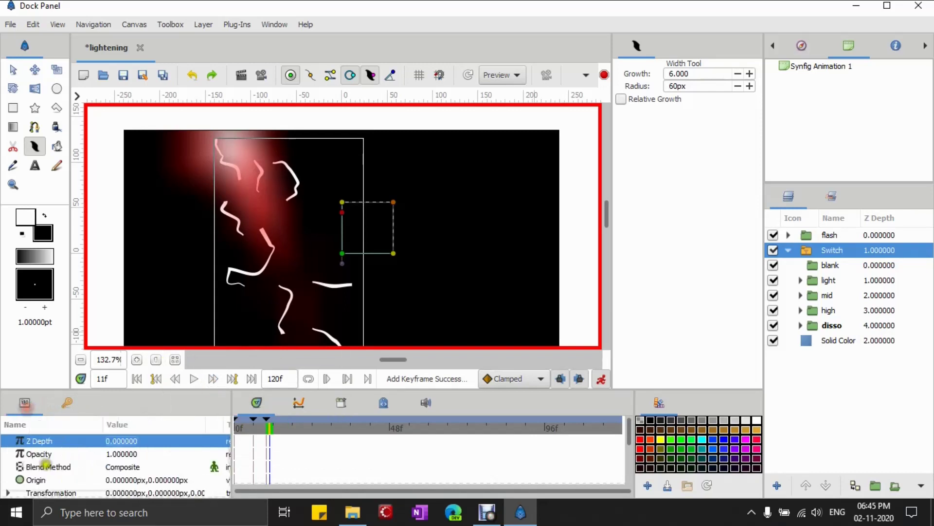
scroll(112, 462, "down", 5)
left_click(117, 479)
left_click(124, 409)
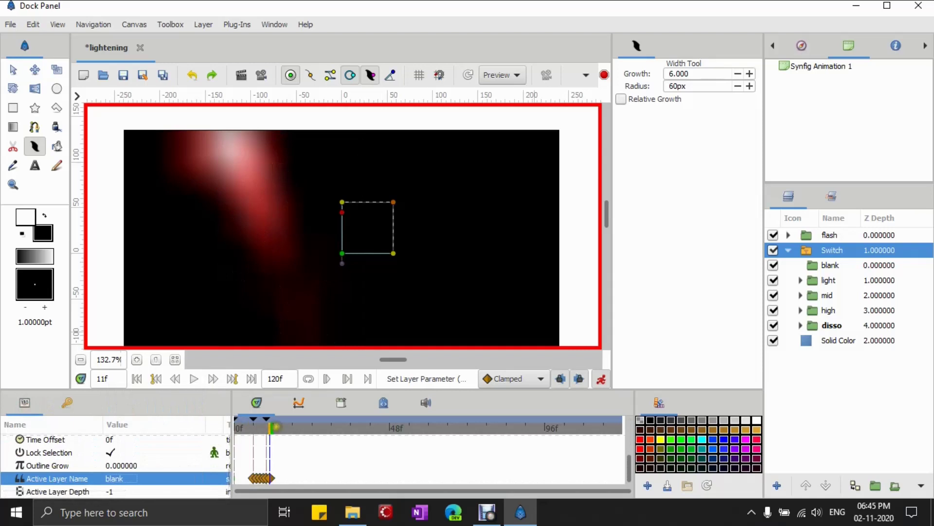
Add a keyframe at frame 14 and set the flash group's opacity to 0 there
left_click(279, 427)
left_click(67, 402)
left_click(13, 485)
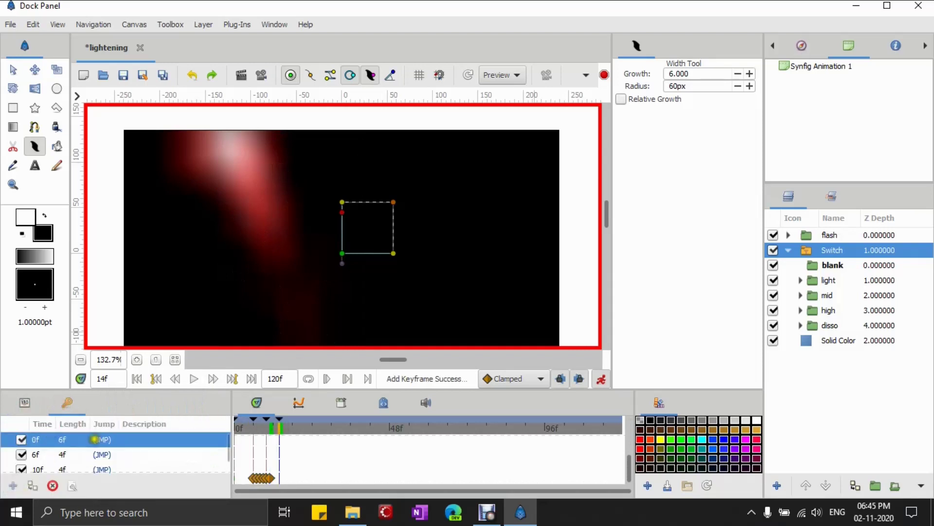
left_click(24, 402)
scroll(70, 452, "up", 3)
left_click(829, 235)
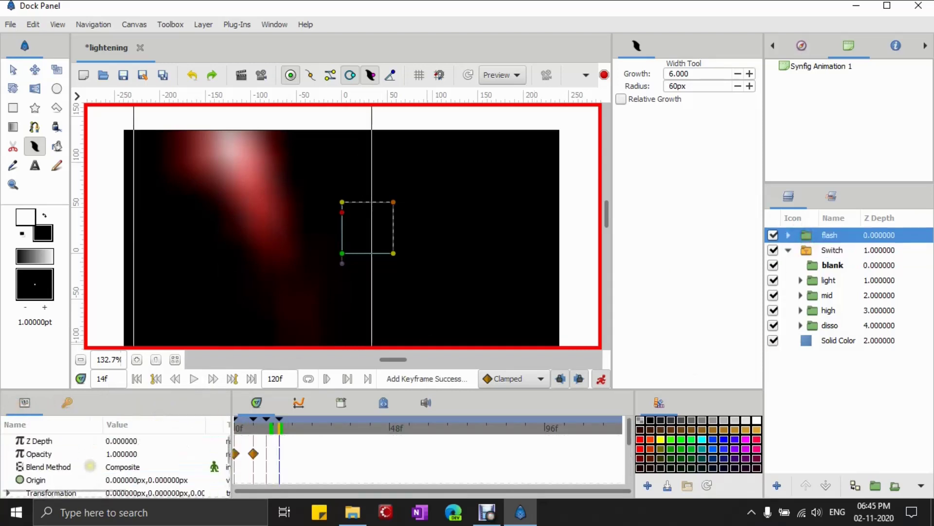
left_click(88, 453)
left_click(146, 454)
type("0")
key("Return")
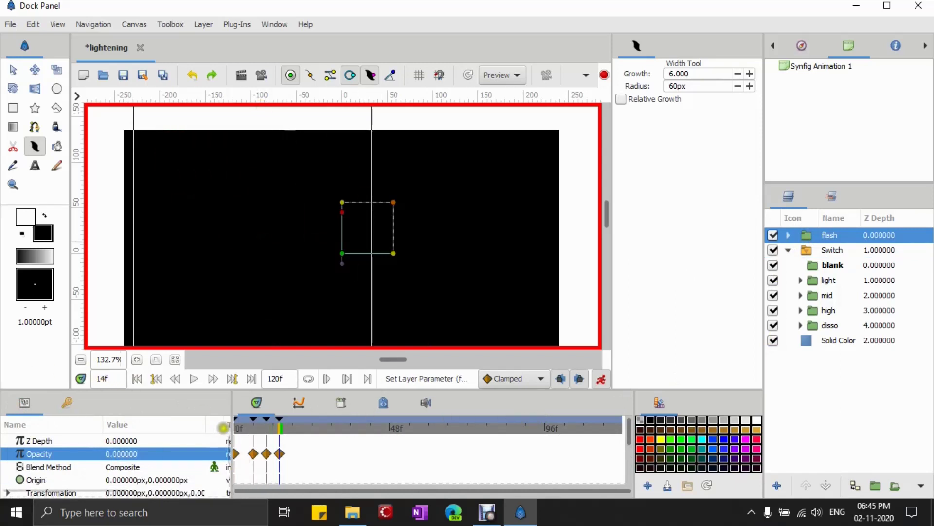
Generate a preview of the animation ending at frame 14, at 24 frames per second
left_click(261, 75)
left_click(207, 189)
type("14")
left_click(176, 138)
type("24")
left_click(249, 207)
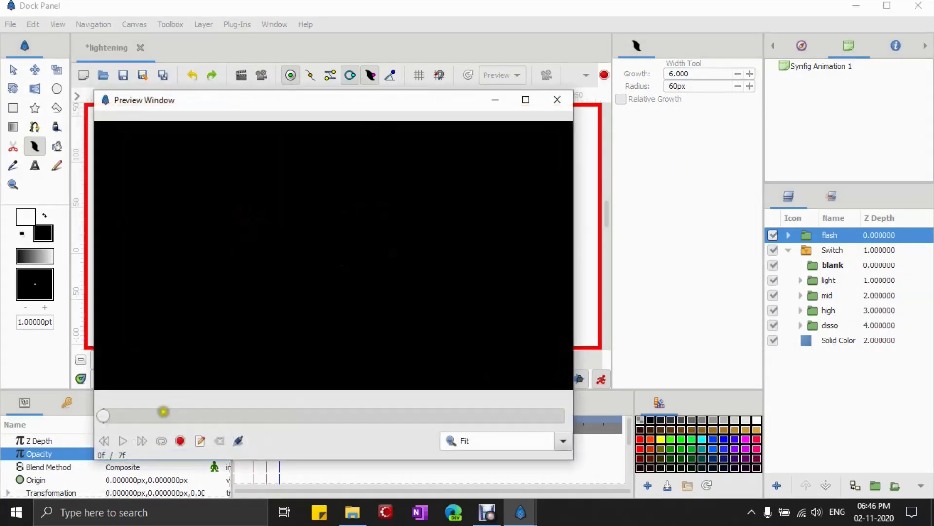
Play the lightning preview, replay it with looping turned on, and close the preview
left_click(123, 438)
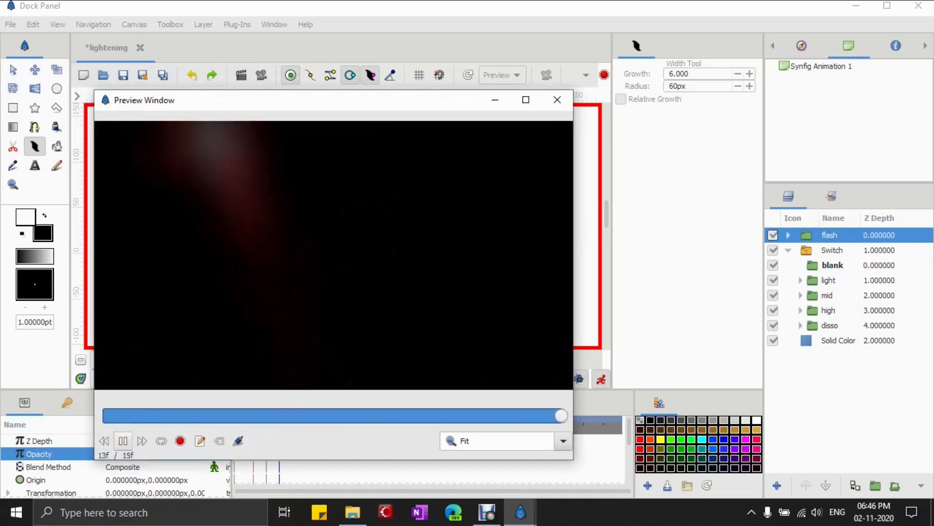
left_click(161, 440)
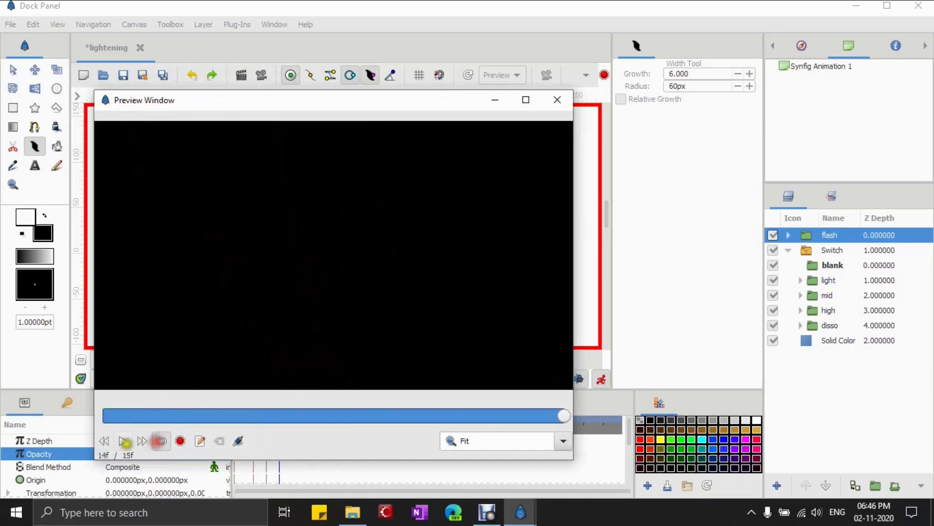
left_click(123, 440)
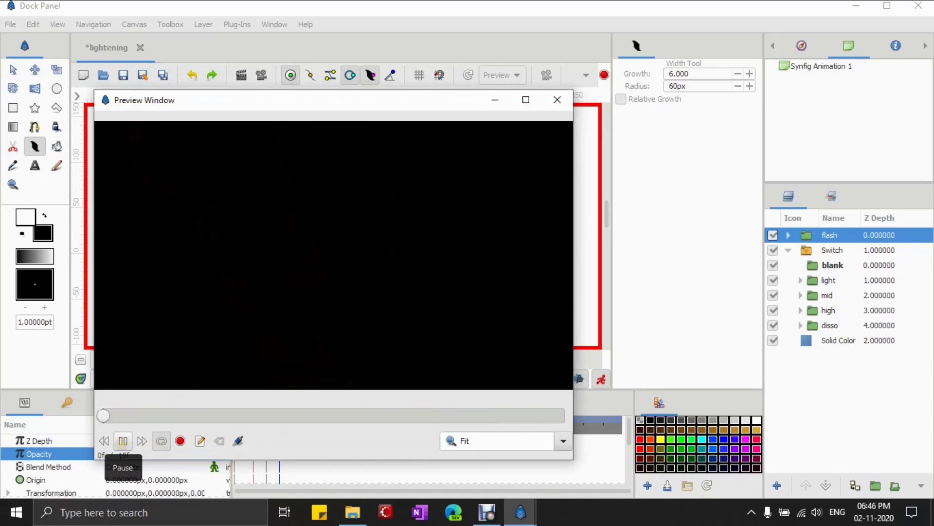
left_click(123, 440)
left_click(123, 441)
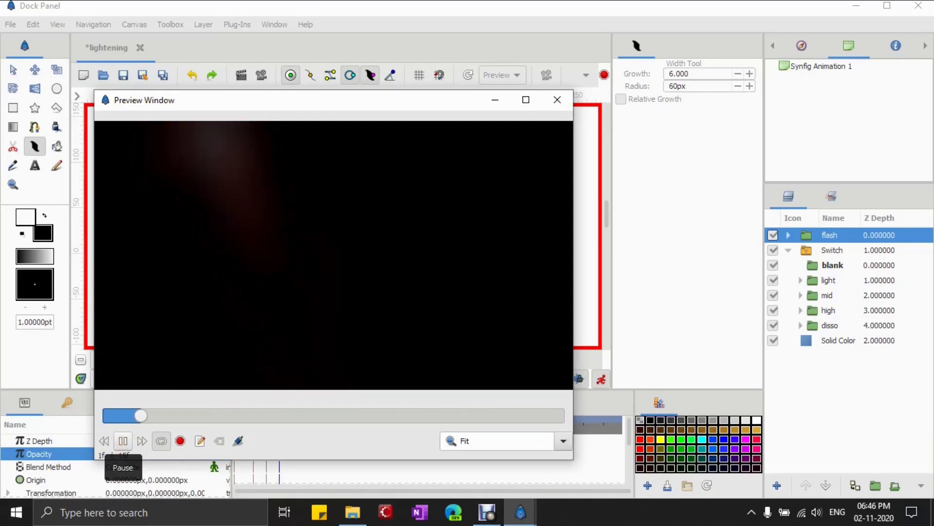
left_click(558, 99)
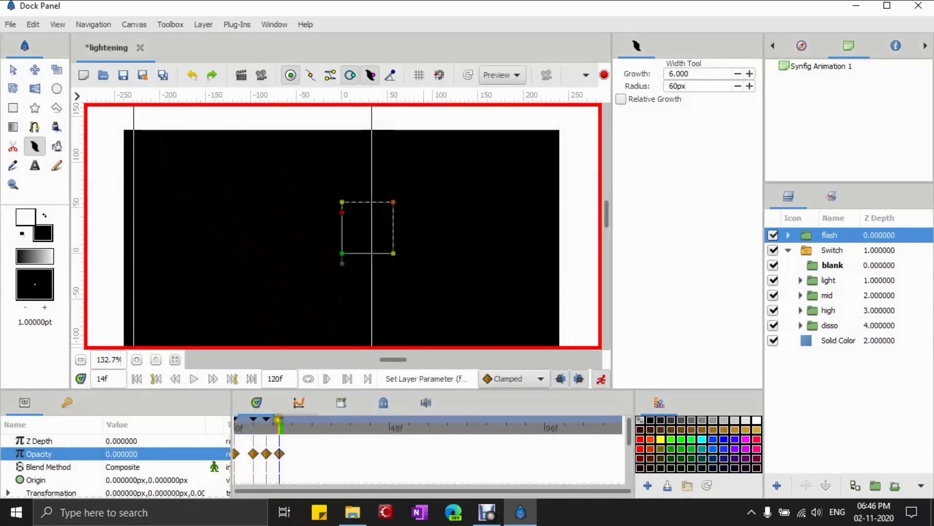